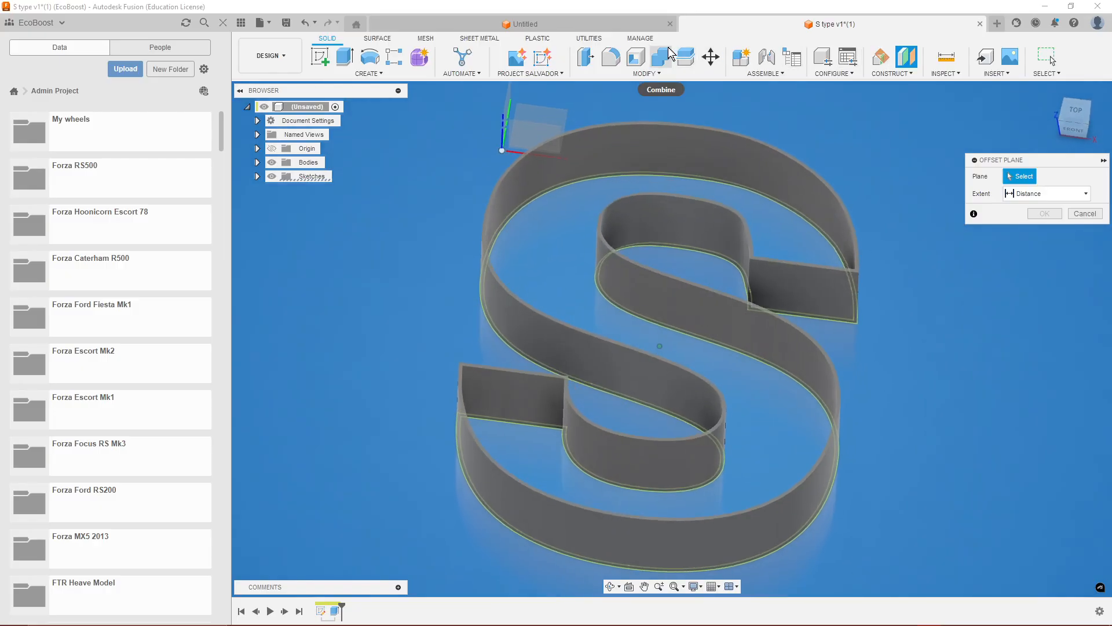
Create a construction plane offset 50 mm from the XY plane.
{"action": "left_click", "coordinate": [533, 137]}
{"action": "middle_click_drag", "start_coordinate": [533, 137], "coordinate": [449, 405], "text": "shift"}
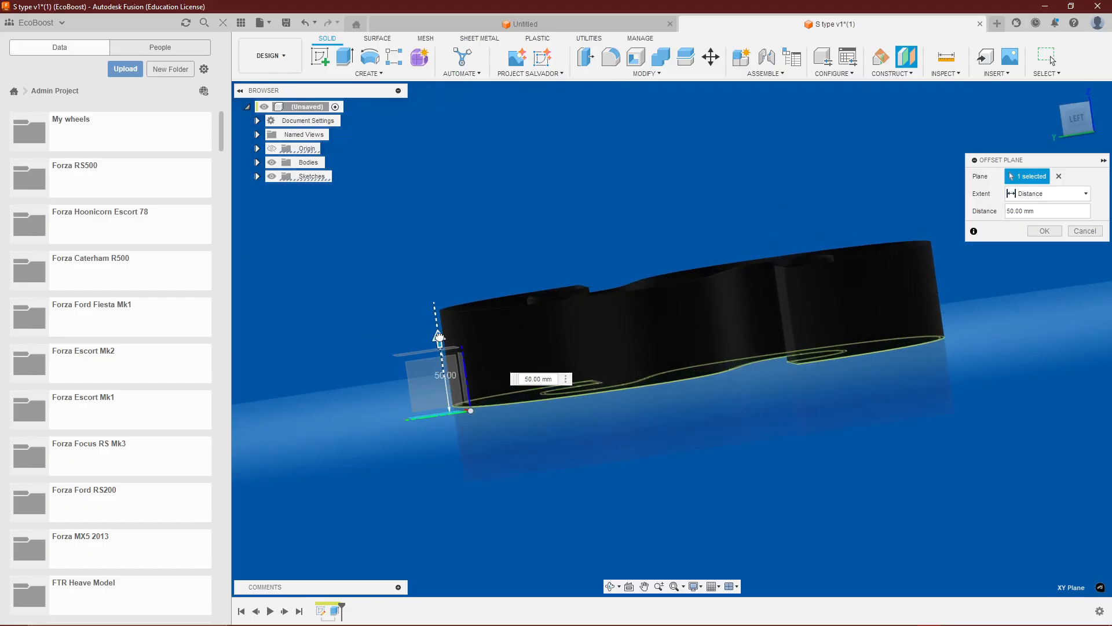
{"action": "middle_click_drag", "start_coordinate": [596, 405], "coordinate": [512, 335], "text": "shift"}
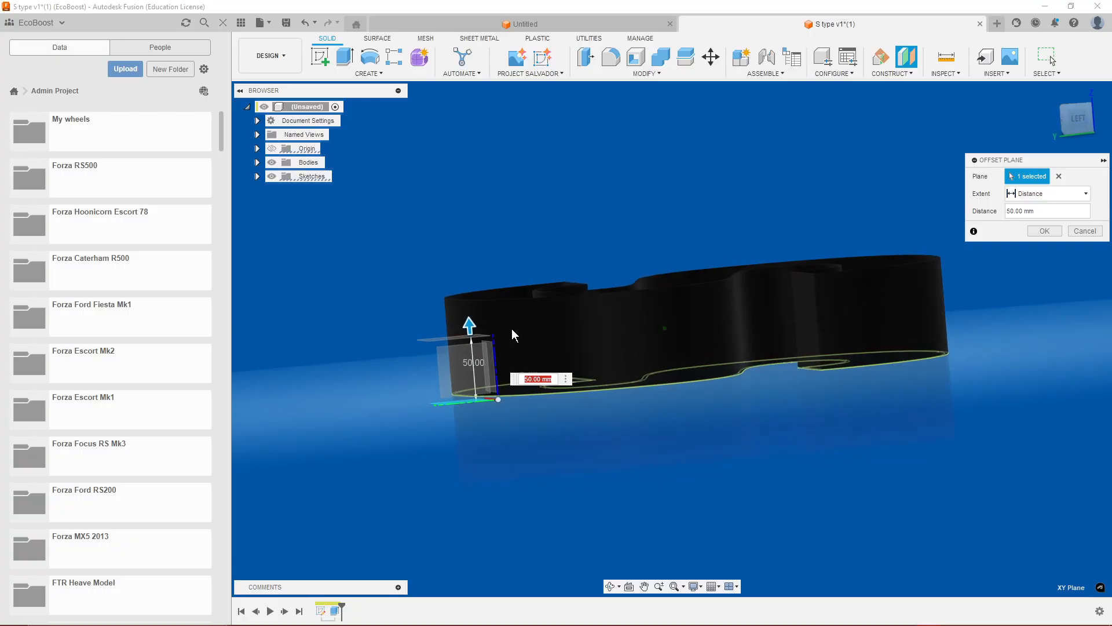
{"action": "left_click", "coordinate": [1044, 230]}
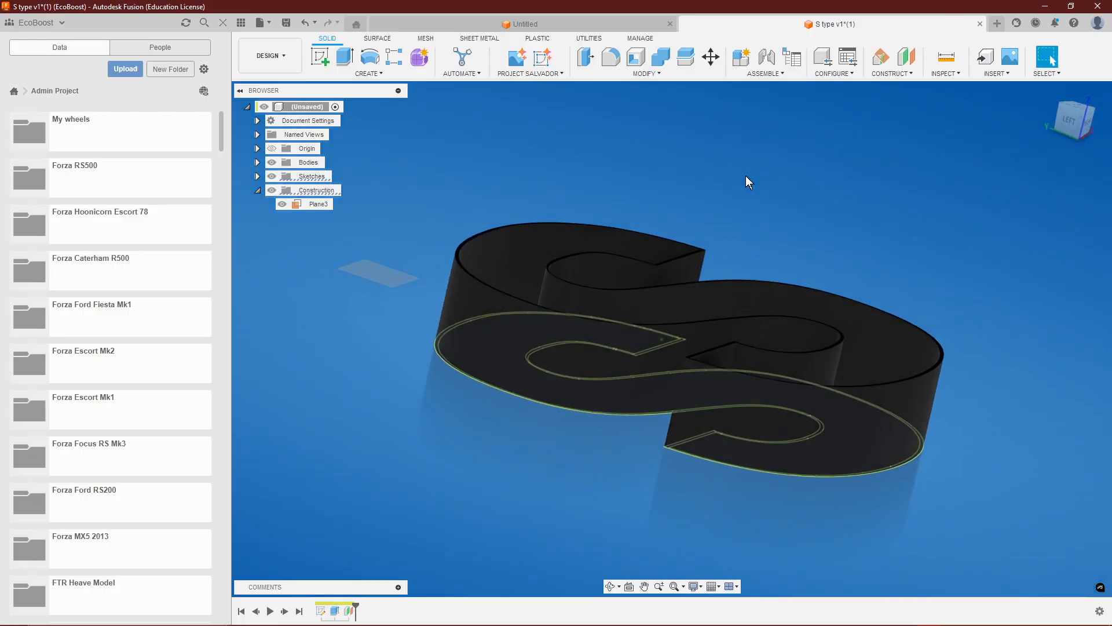
Start a new sketch on the offset construction plane.
{"action": "middle_click_drag", "start_coordinate": [746, 176], "coordinate": [534, 177], "text": "shift"}
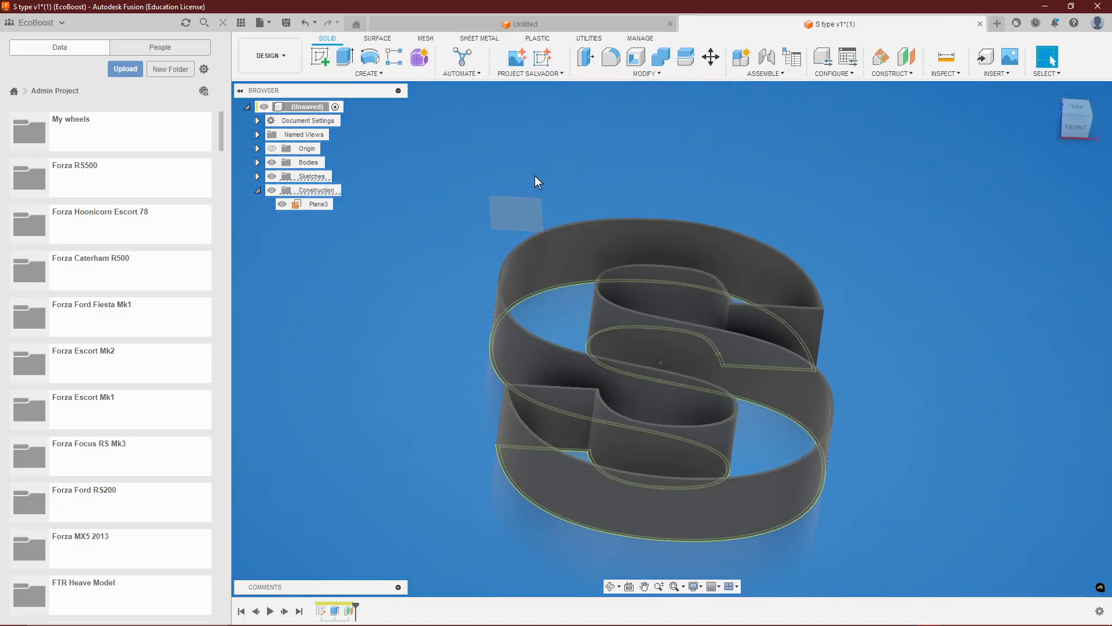
{"action": "right_click", "coordinate": [524, 210]}
{"action": "left_click", "coordinate": [519, 303]}
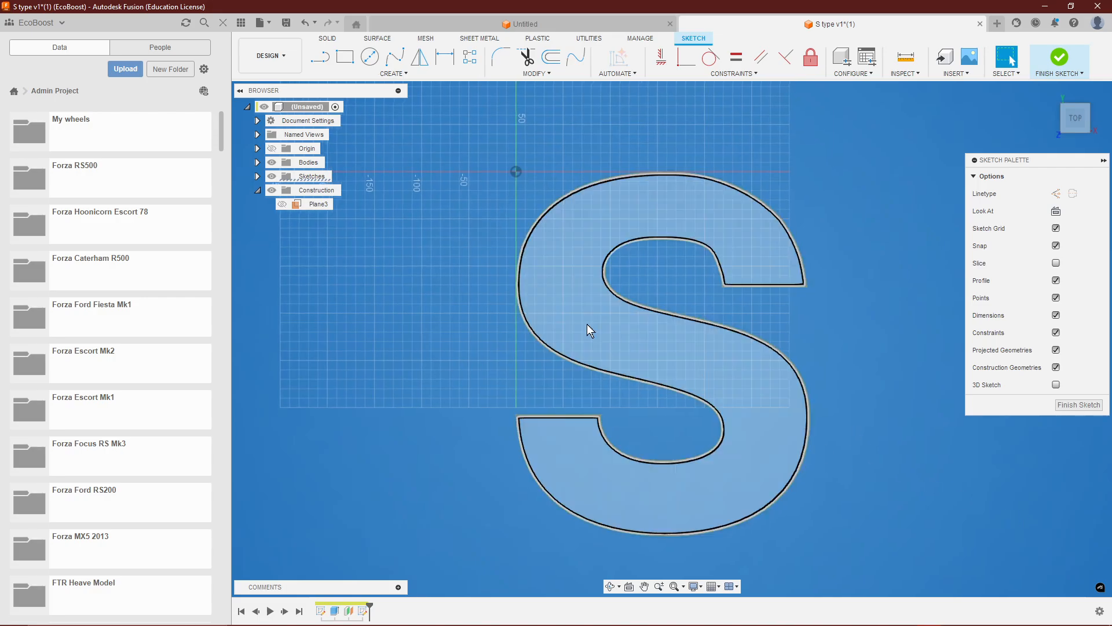
Project the S-shaped wall's face outlines into the sketch with the projection link kept, and finish the sketch.
{"action": "scroll", "coordinate": [521, 166], "scroll_direction": "up", "scroll_amount": 5}
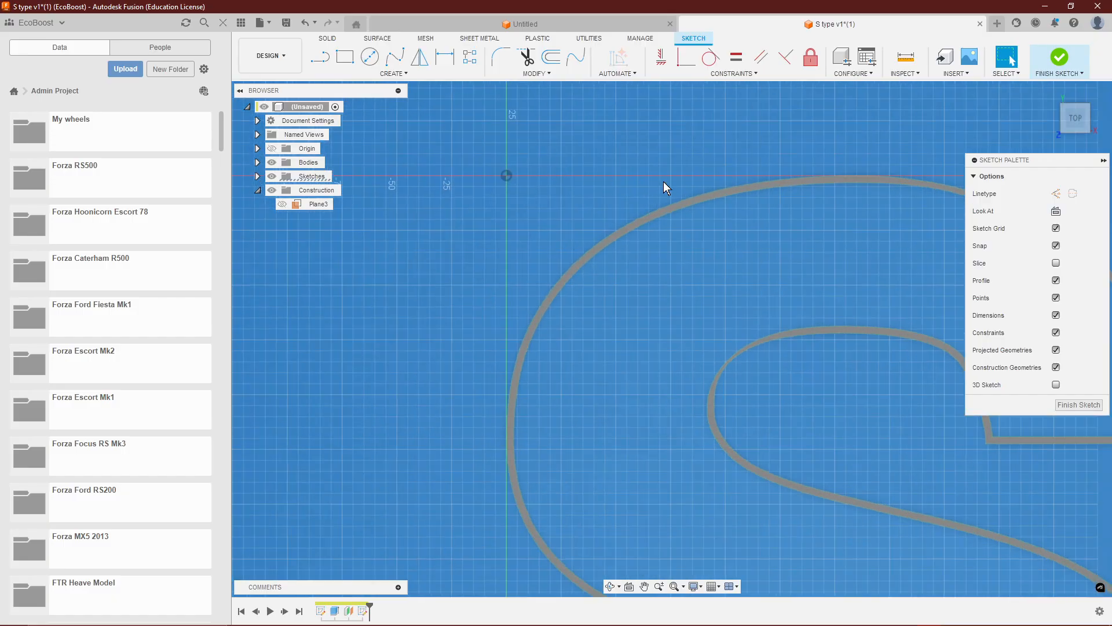
{"action": "scroll", "coordinate": [668, 213], "scroll_direction": "up", "scroll_amount": 4}
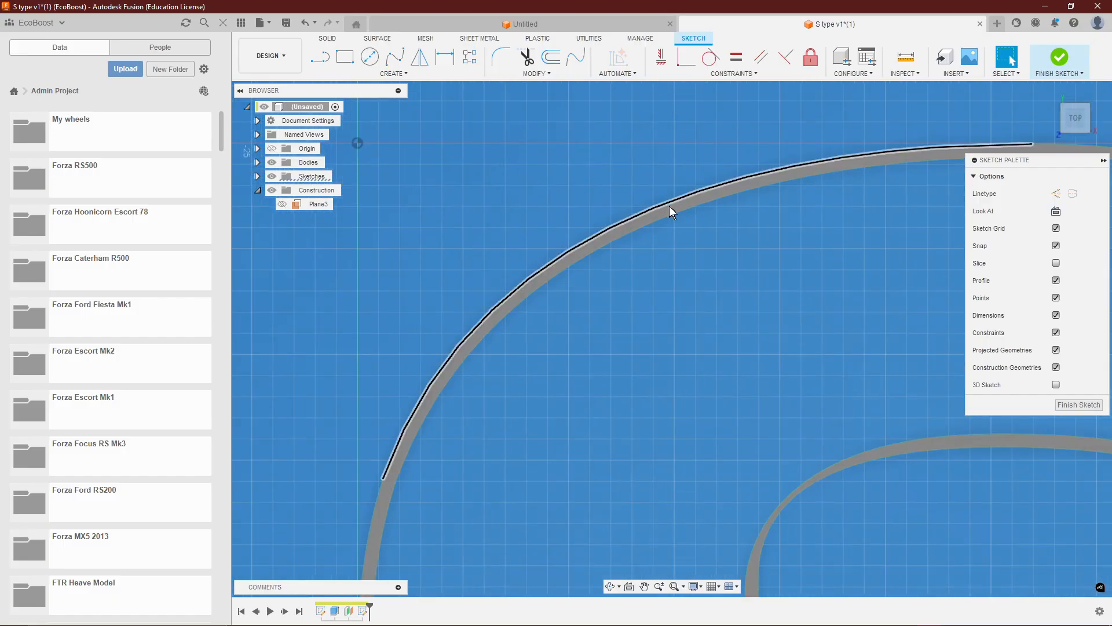
{"action": "scroll", "coordinate": [579, 218], "scroll_direction": "down", "scroll_amount": 8}
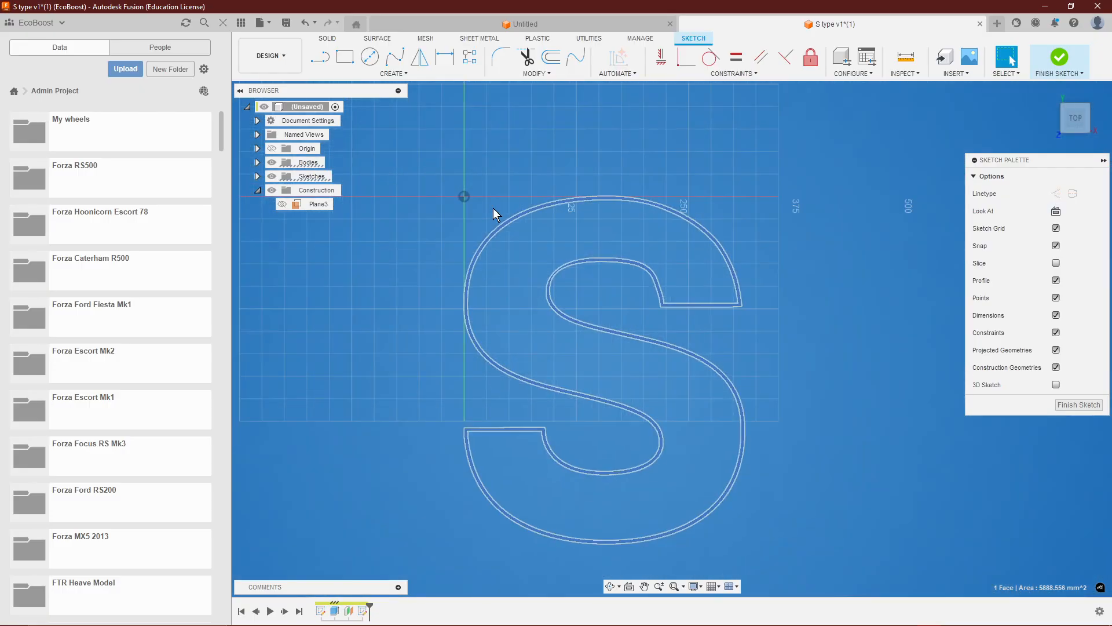
{"action": "type", "text": "s"}
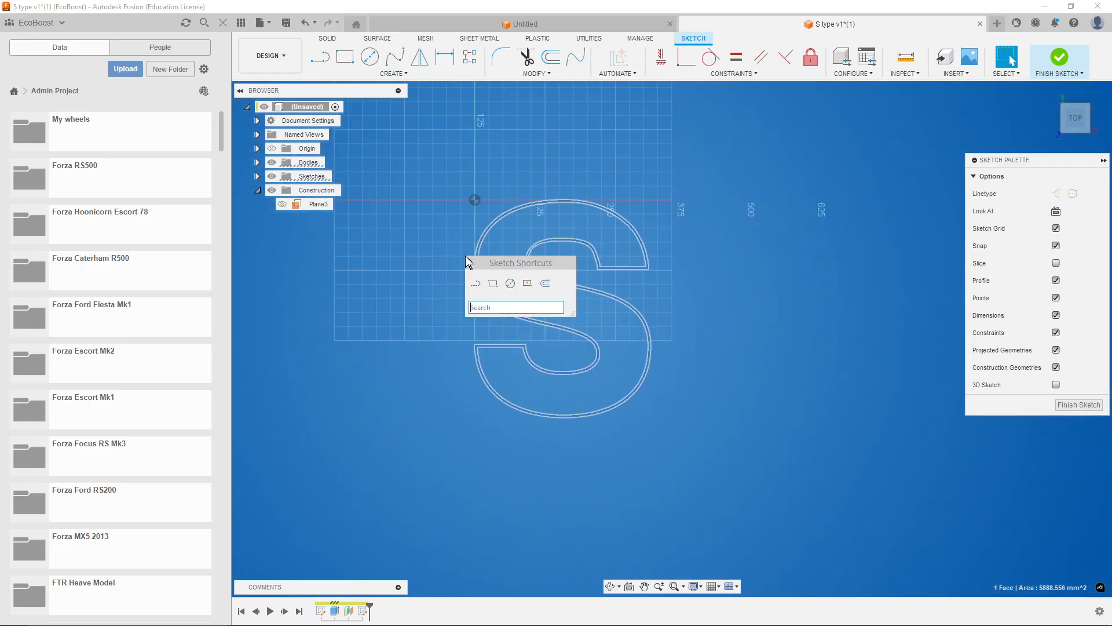
{"action": "type", "text": "pro"}
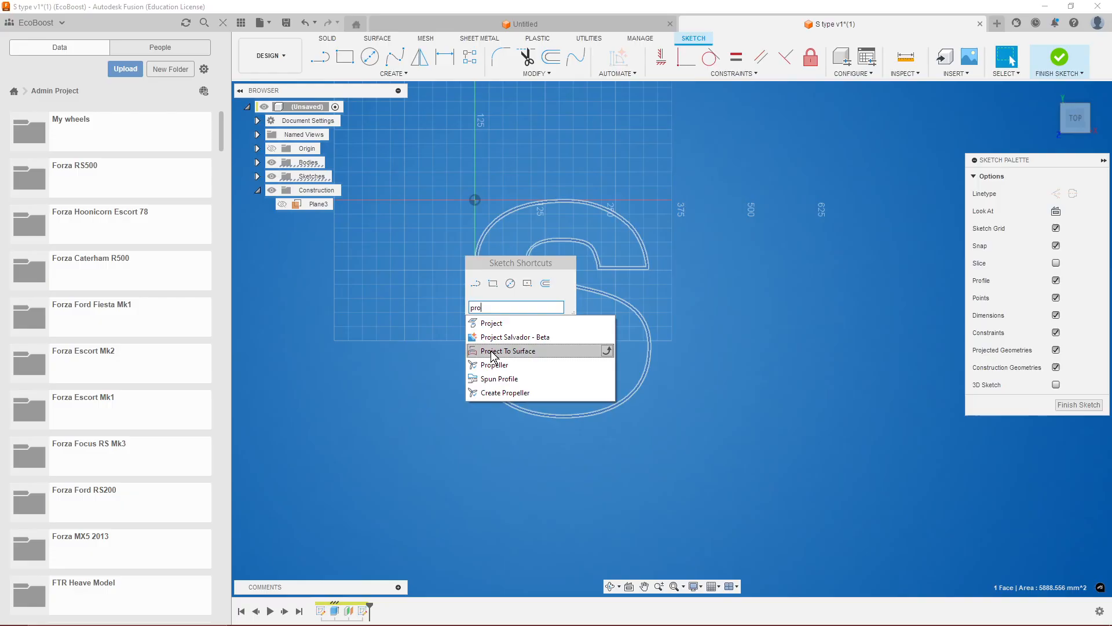
{"action": "left_click", "coordinate": [492, 323]}
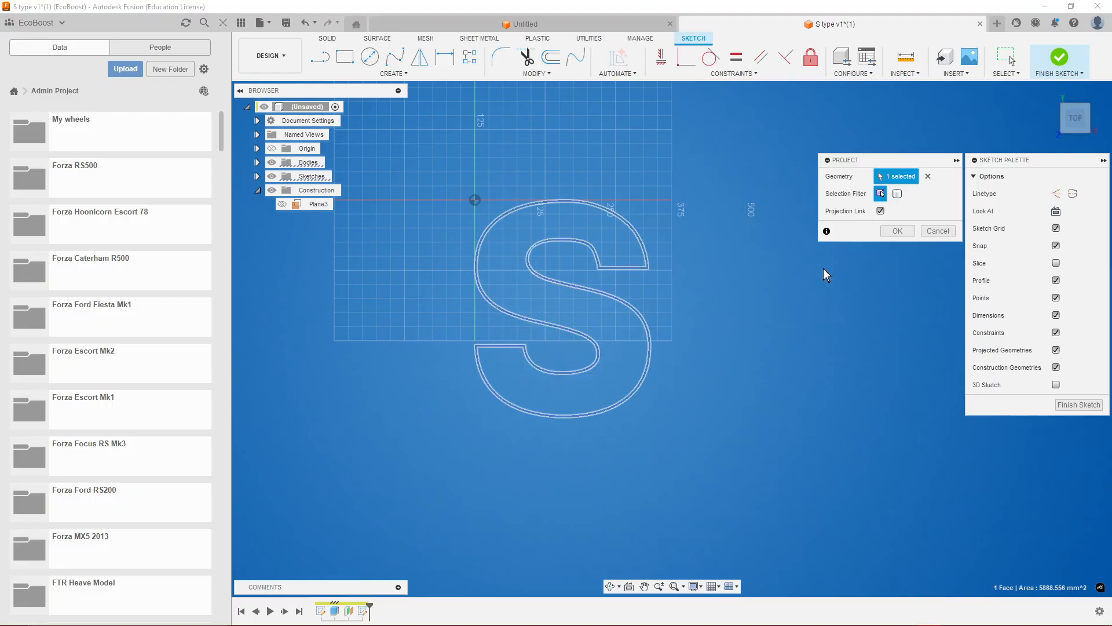
{"action": "scroll", "coordinate": [873, 249], "scroll_direction": "up", "scroll_amount": 3}
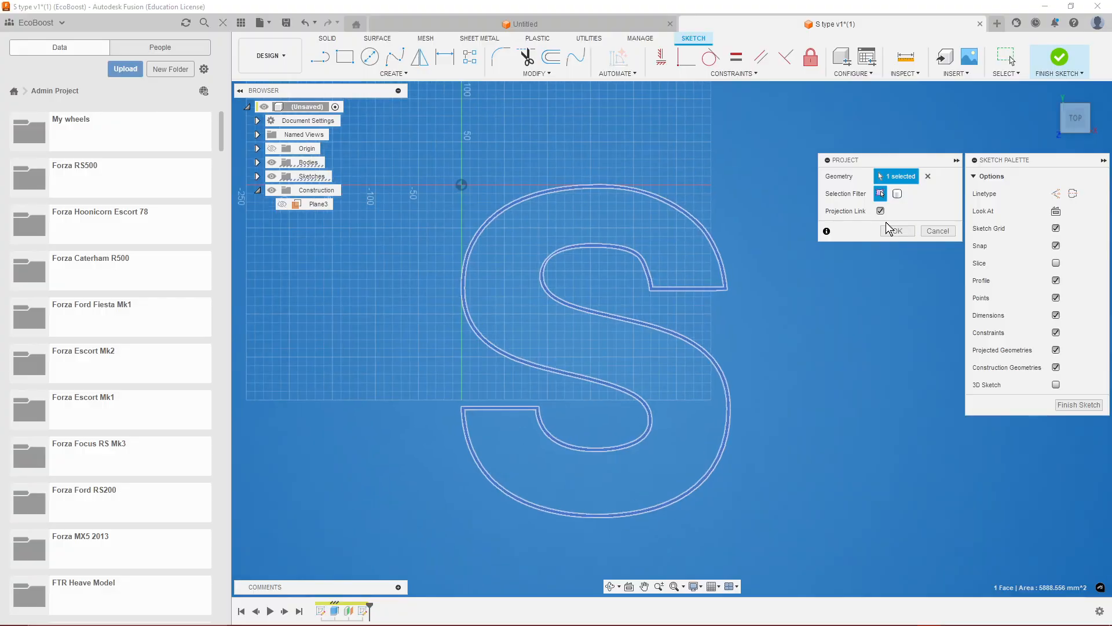
{"action": "left_click", "coordinate": [896, 232]}
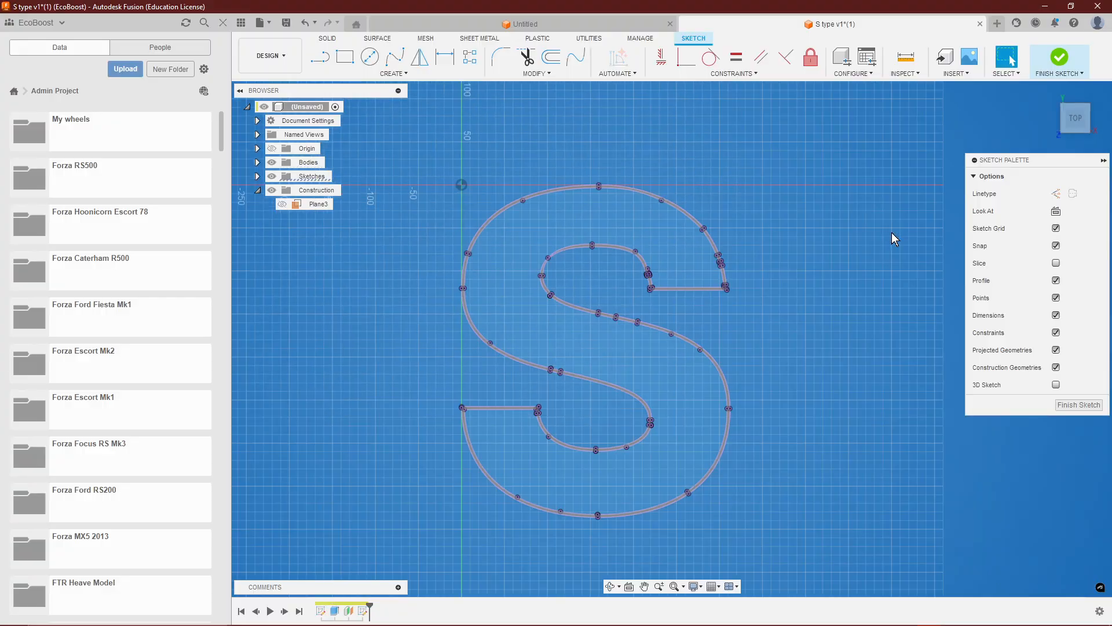
{"action": "left_click", "coordinate": [1075, 404]}
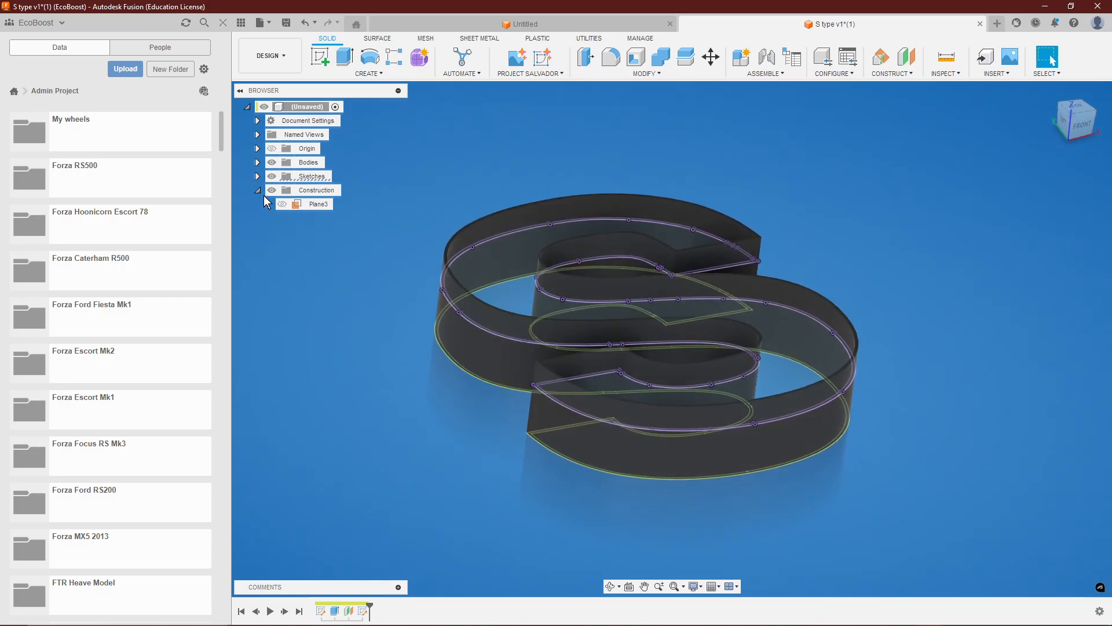
Try a thin extrude of the projected S profile with a 3 mm distance and 3 mm wall thickness.
{"action": "left_click", "coordinate": [283, 204]}
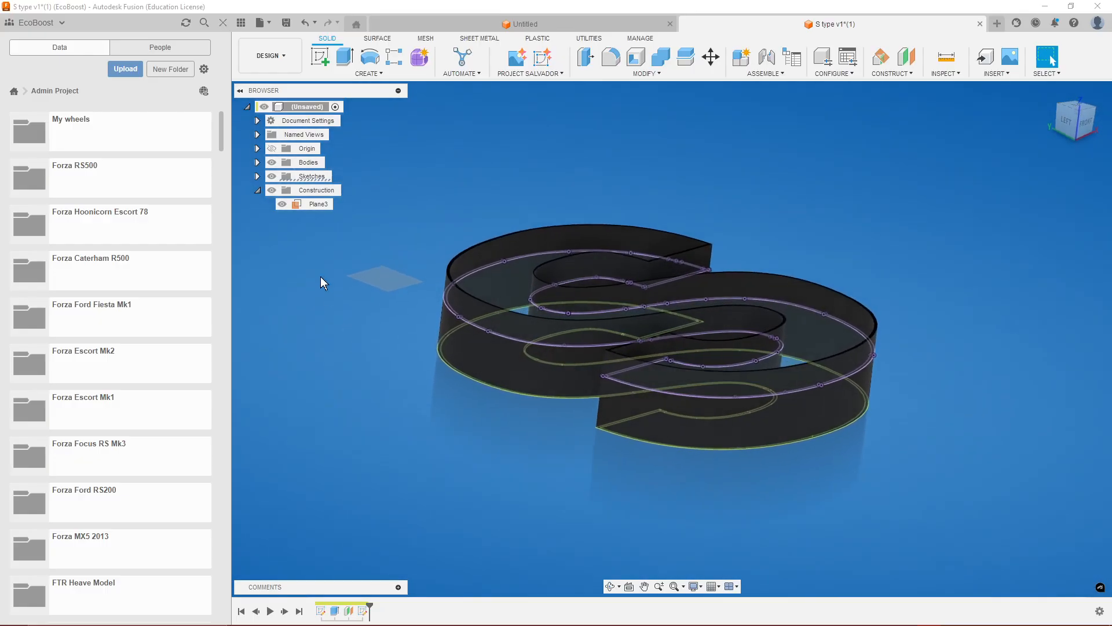
{"action": "left_click", "coordinate": [282, 204]}
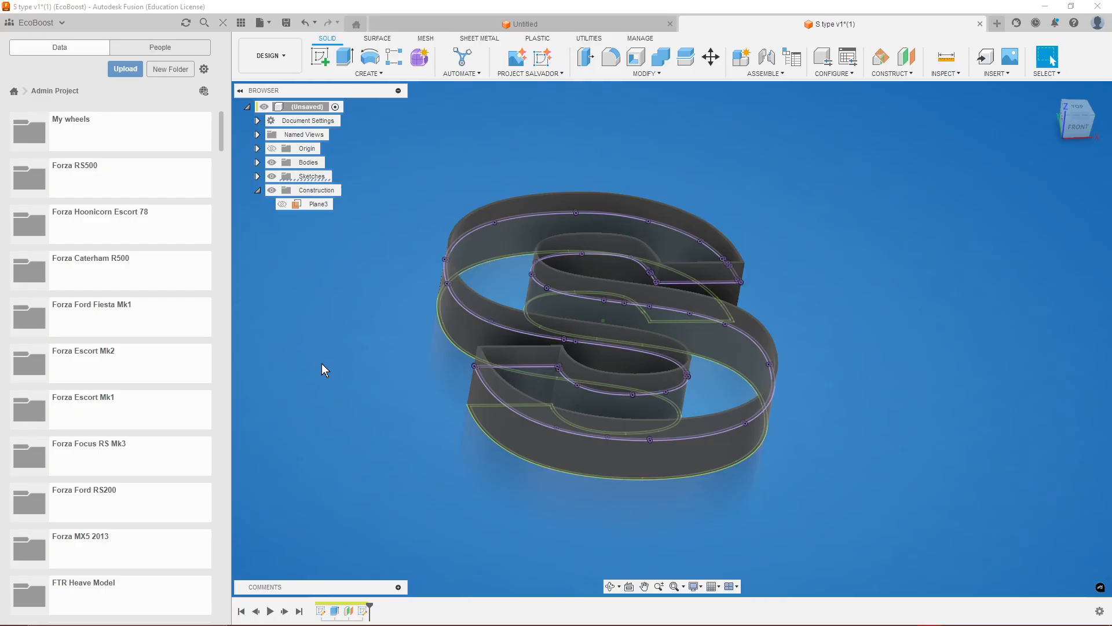
{"action": "left_click", "coordinate": [484, 266]}
{"action": "right_click", "coordinate": [483, 264]}
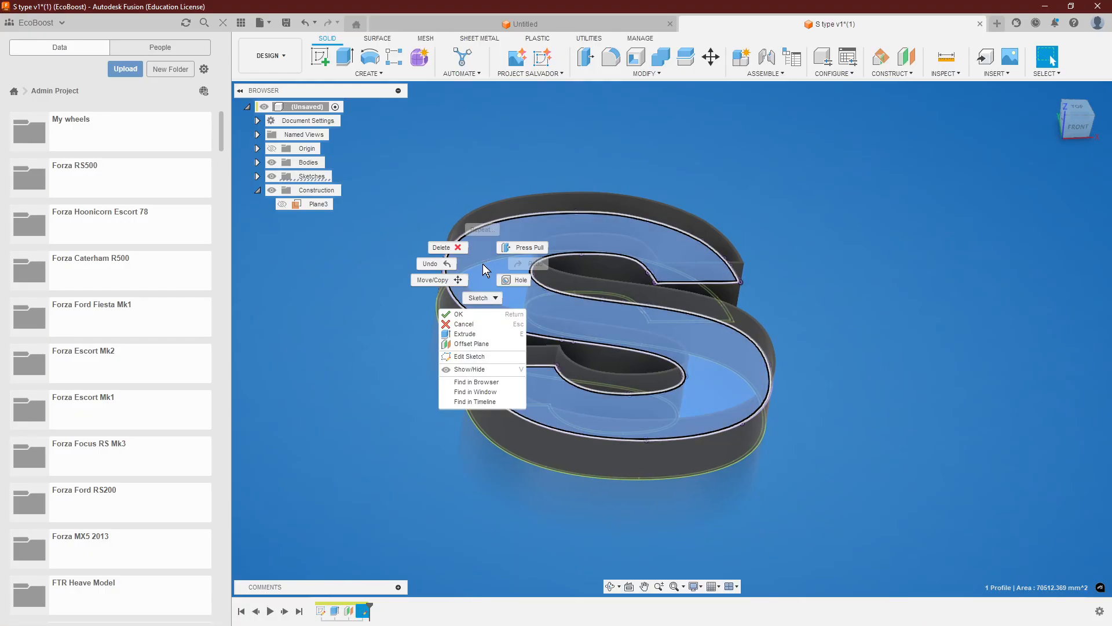
{"action": "left_click", "coordinate": [479, 333]}
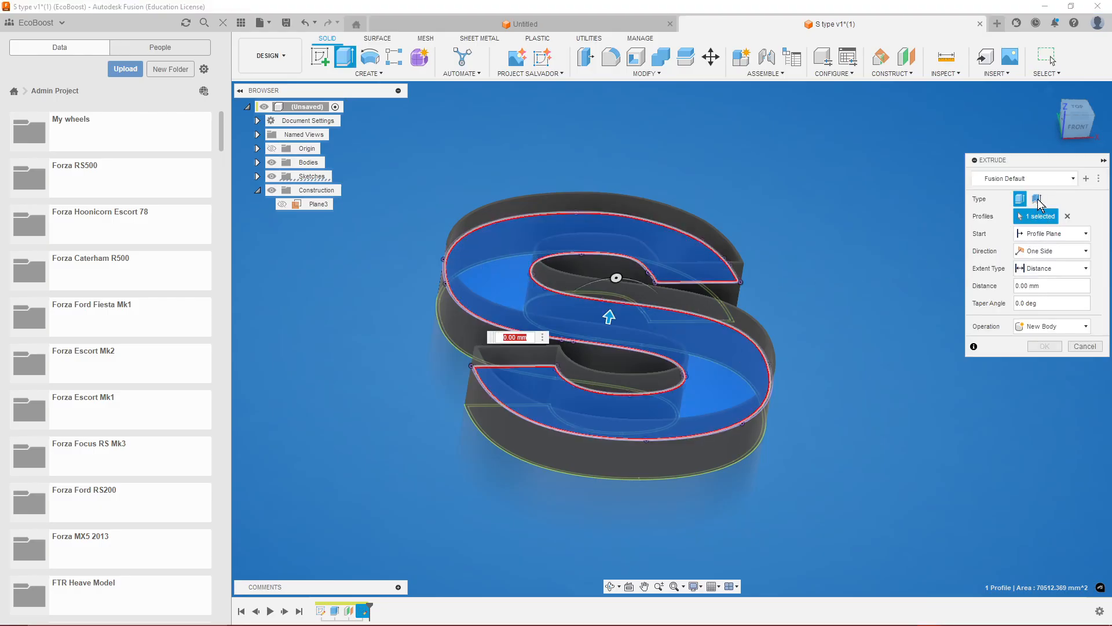
{"action": "left_click", "coordinate": [1037, 199]}
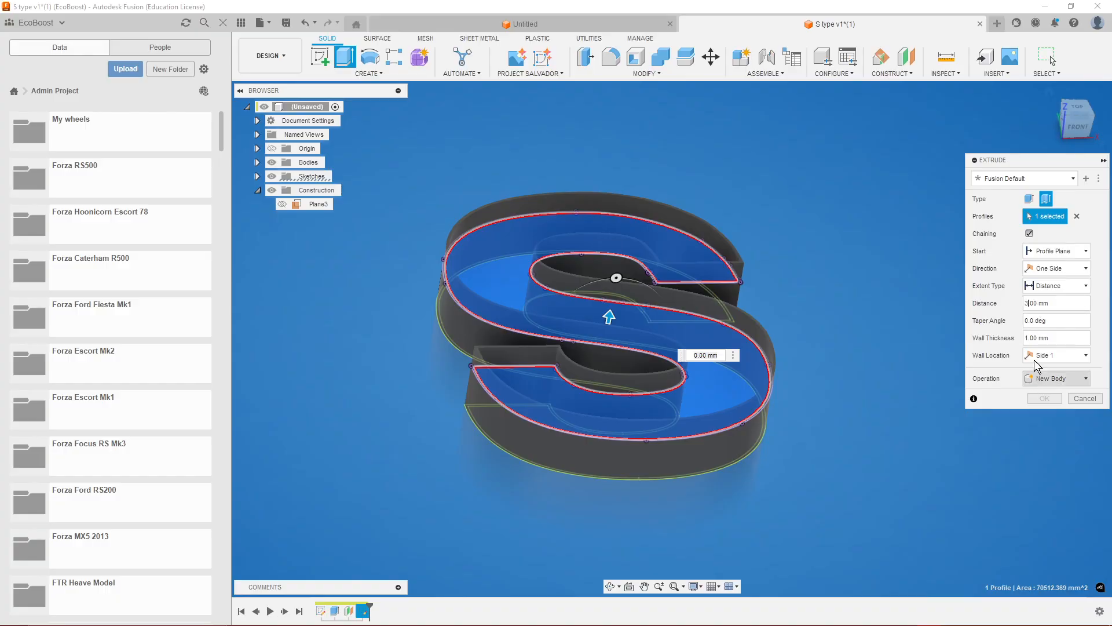
{"action": "left_click", "coordinate": [1029, 339]}
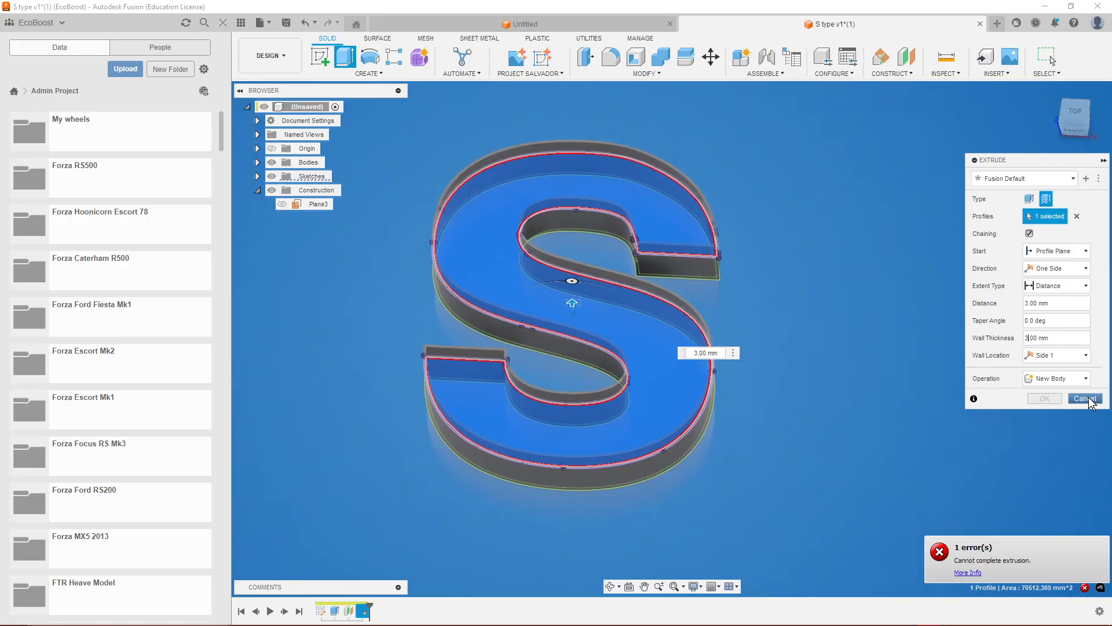
{"action": "left_click", "coordinate": [1088, 399]}
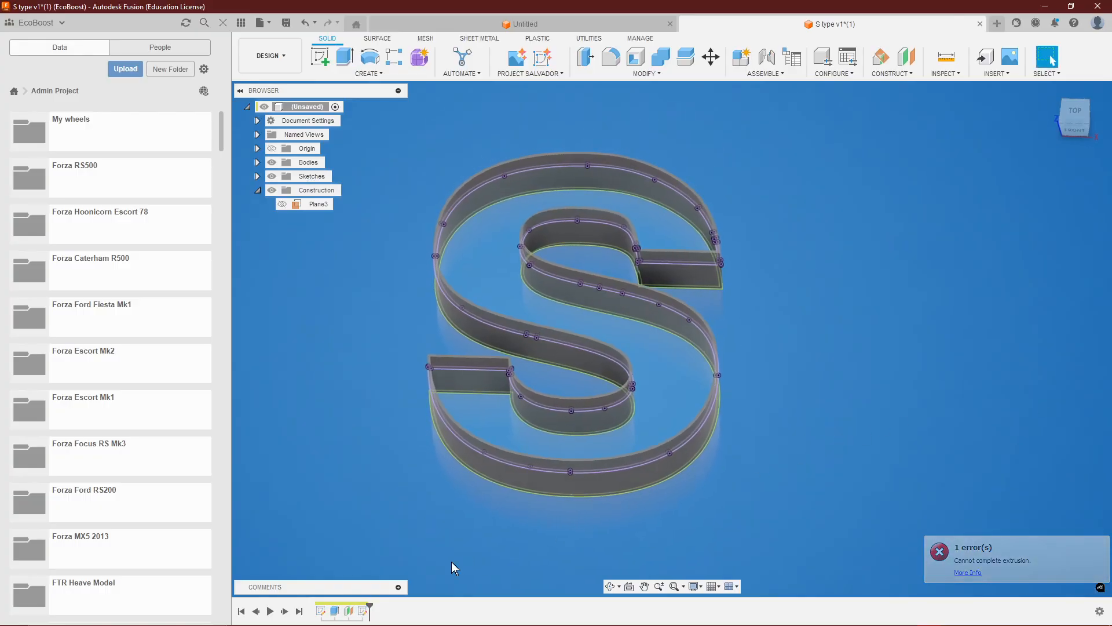
Roll the timeline back to just after the first sketch and delete all features after the history marker.
{"action": "left_click_drag", "start_coordinate": [369, 606], "coordinate": [327, 608]}
{"action": "right_click", "coordinate": [335, 617]}
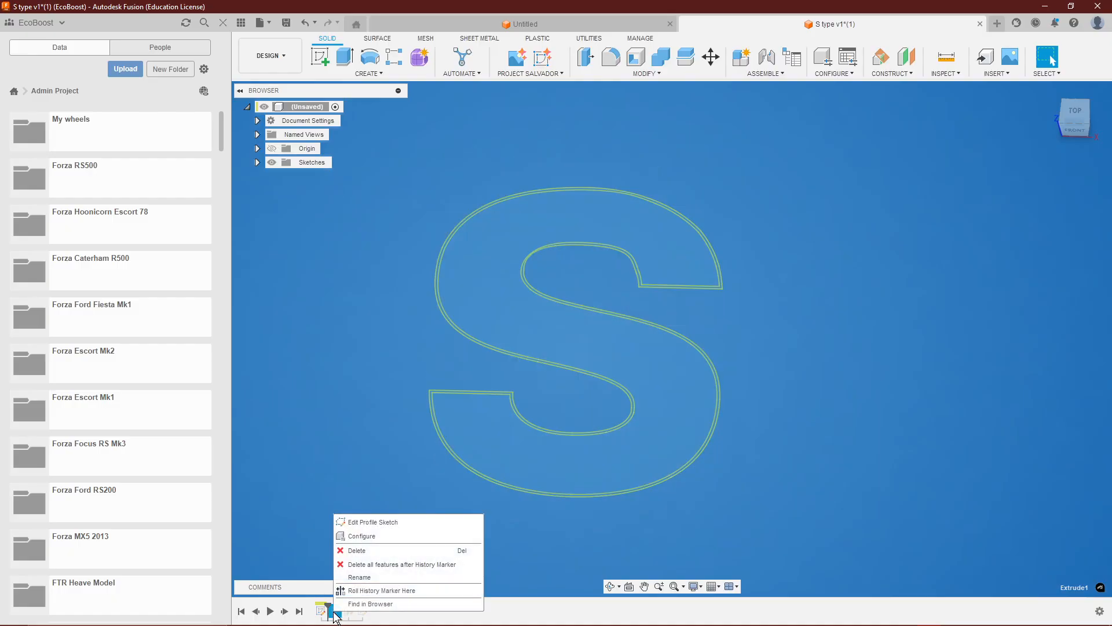
{"action": "left_click", "coordinate": [365, 564]}
Delete four segments of the inner offset outline along the upper edge of the S's middle diagonal.
{"action": "scroll", "coordinate": [485, 426], "scroll_direction": "up", "scroll_amount": 8}
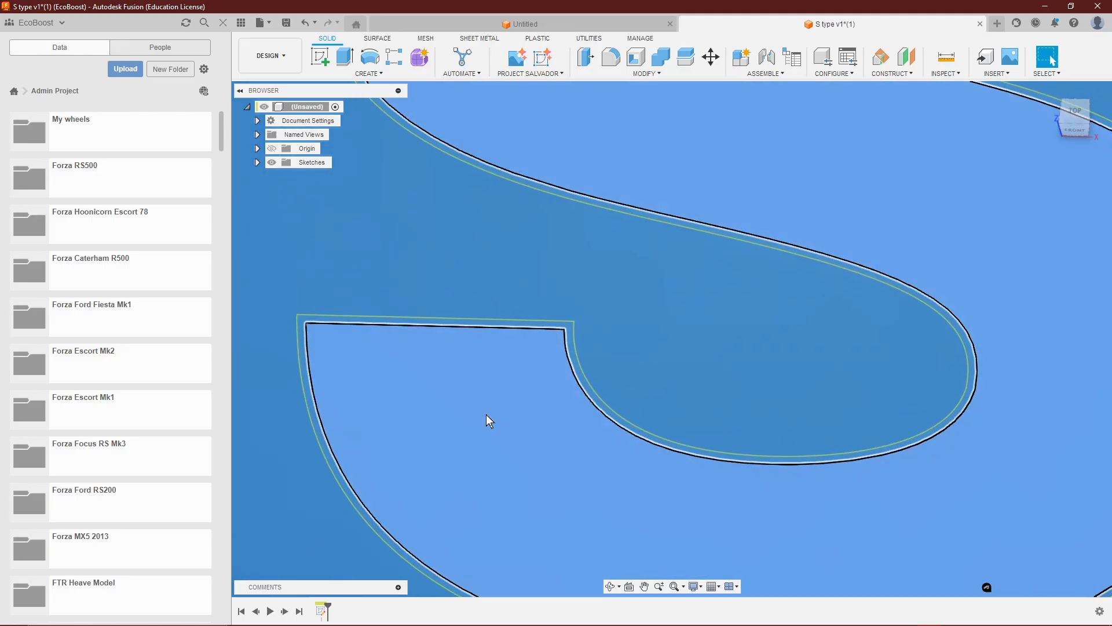
{"action": "left_click", "coordinate": [486, 416]}
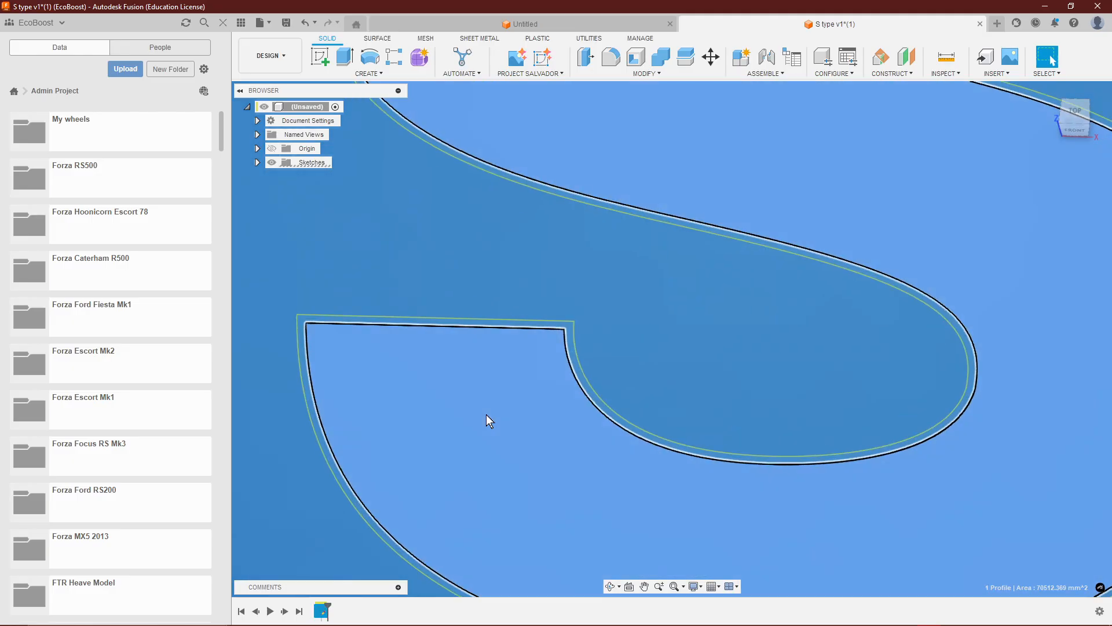
{"action": "left_click", "coordinate": [485, 415]}
{"action": "scroll", "coordinate": [332, 324], "scroll_direction": "up", "scroll_amount": 4}
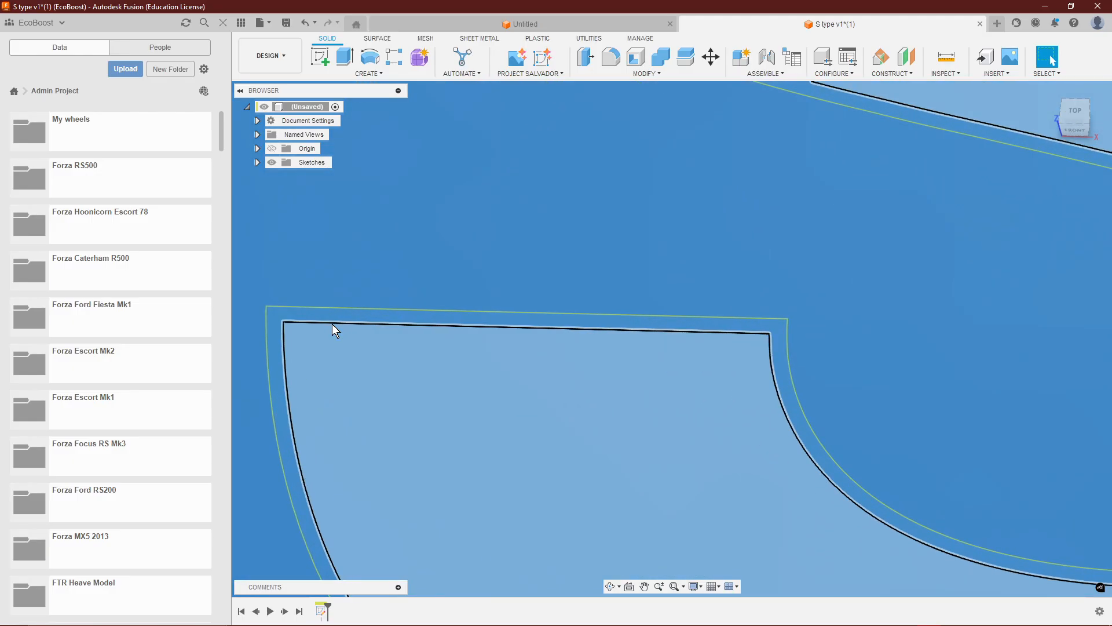
{"action": "scroll", "coordinate": [314, 254], "scroll_direction": "down", "scroll_amount": 4}
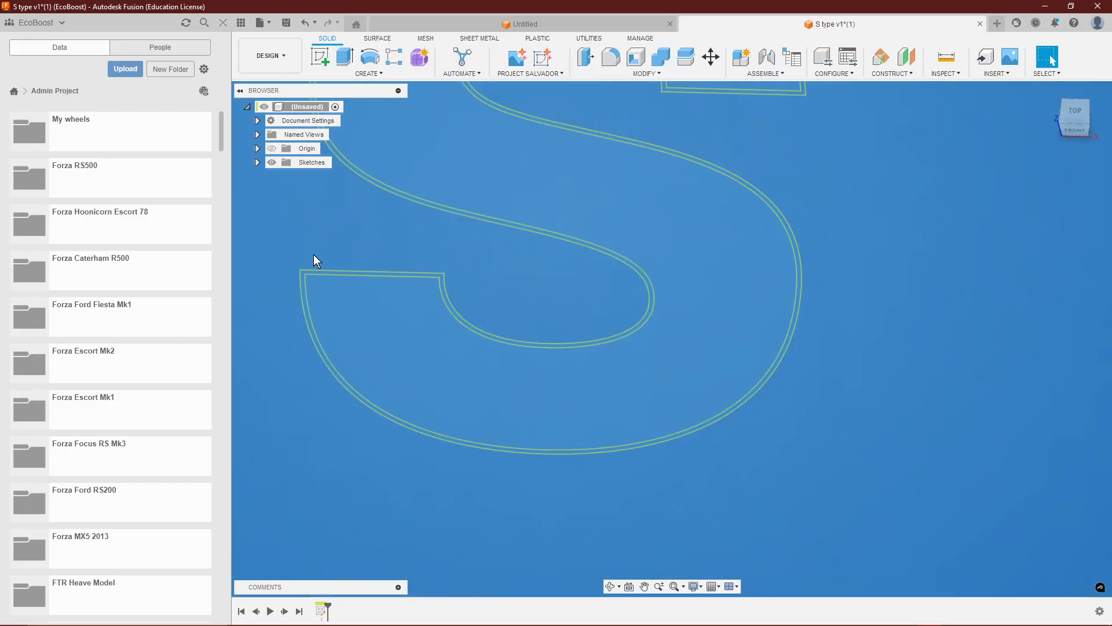
{"action": "scroll", "coordinate": [314, 255], "scroll_direction": "down", "scroll_amount": 4}
{"action": "scroll", "coordinate": [673, 231], "scroll_direction": "up", "scroll_amount": 4}
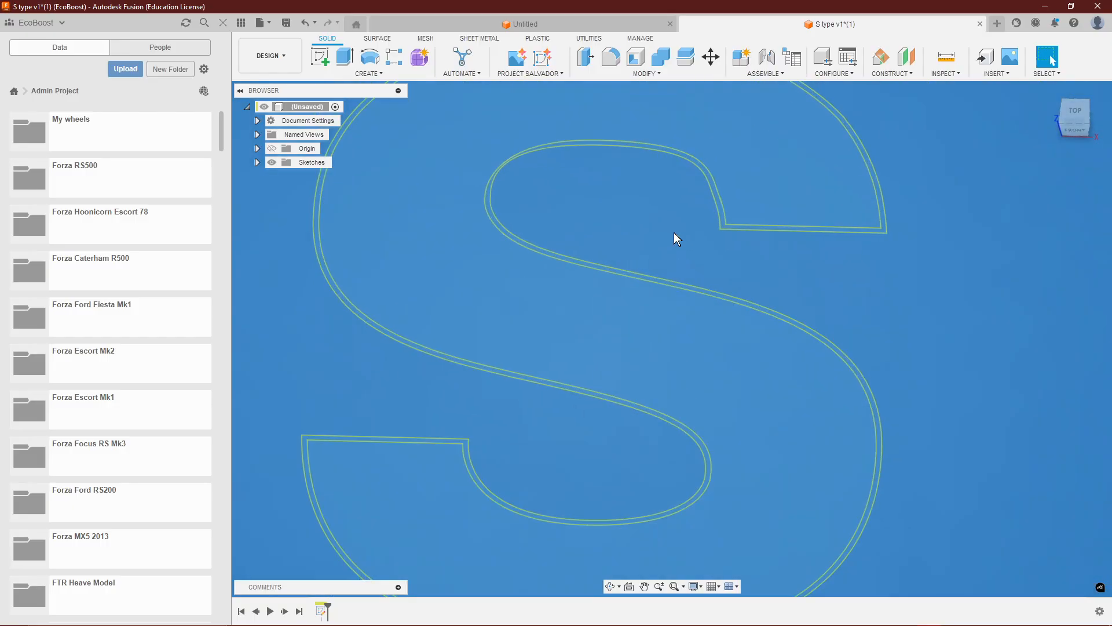
{"action": "scroll", "coordinate": [673, 231], "scroll_direction": "up", "scroll_amount": 3}
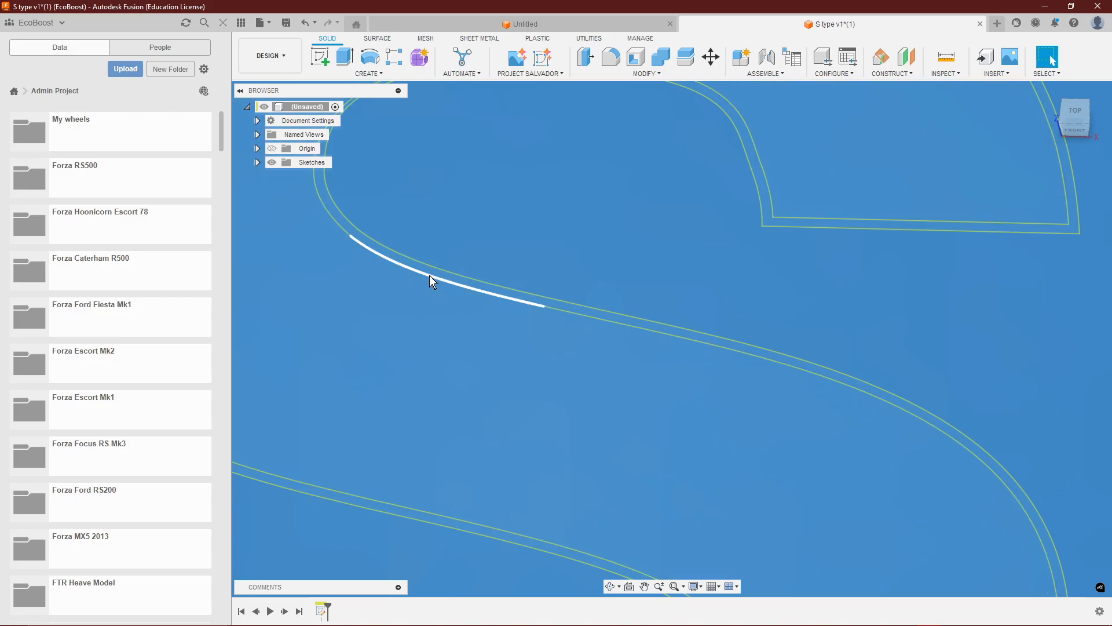
{"action": "left_click", "coordinate": [429, 276]}
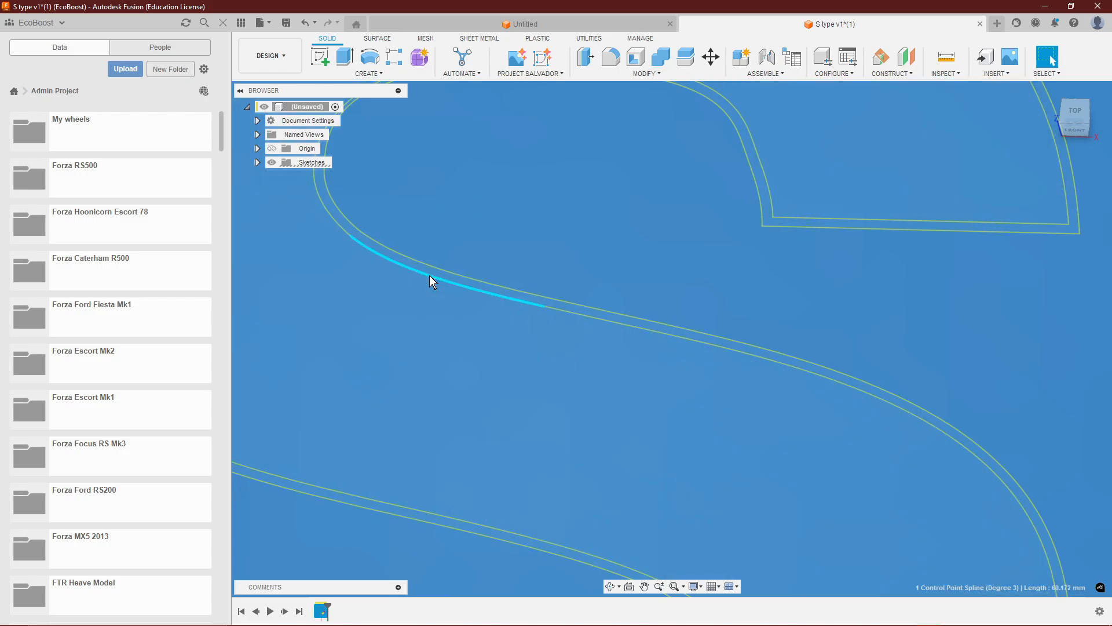
{"action": "key", "text": "Delete"}
{"action": "left_click", "coordinate": [579, 314]}
{"action": "key", "text": "Delete"}
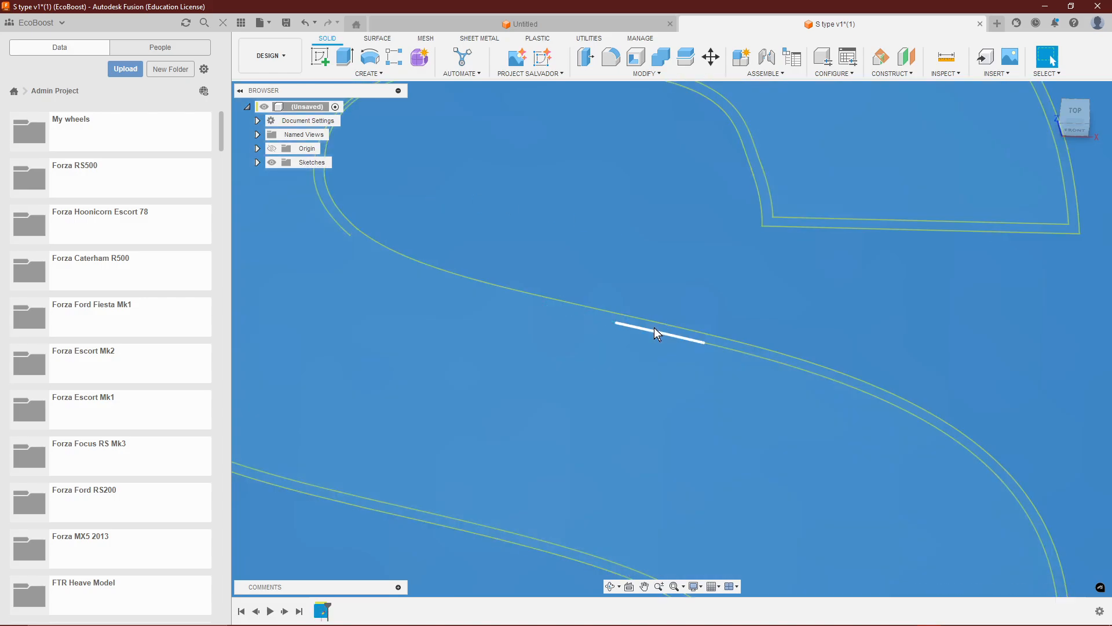
{"action": "left_click", "coordinate": [655, 331]}
{"action": "key", "text": "Delete"}
{"action": "left_click", "coordinate": [777, 363]}
{"action": "key", "text": "Delete"}
Thin-extrude the S profile 60 mm to one side with a 3 mm wall thickness as a new body.
{"action": "scroll", "coordinate": [891, 301], "scroll_direction": "down", "scroll_amount": 5}
{"action": "scroll", "coordinate": [819, 301], "scroll_direction": "down", "scroll_amount": 3}
{"action": "scroll", "coordinate": [390, 288], "scroll_direction": "up", "scroll_amount": 2}
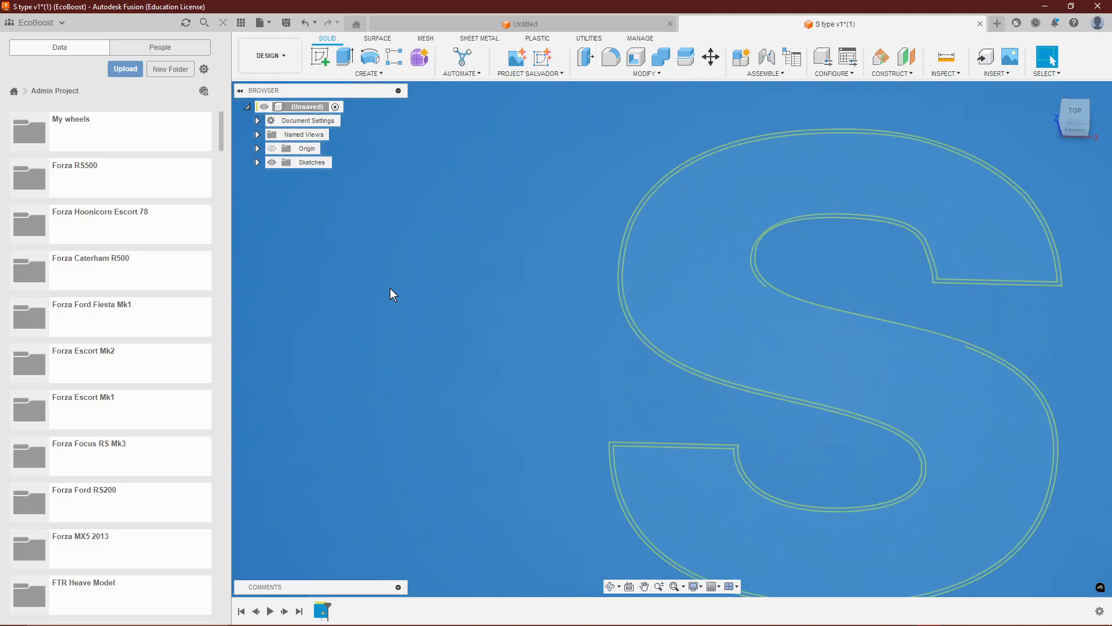
{"action": "scroll", "coordinate": [359, 286], "scroll_direction": "down", "scroll_amount": 3}
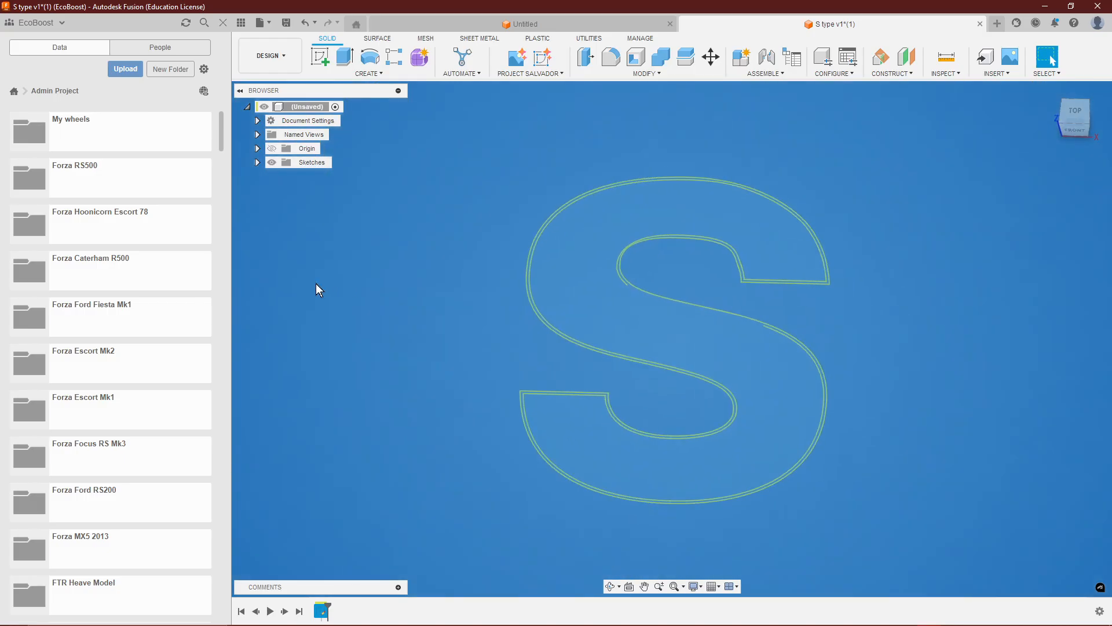
{"action": "left_click", "coordinate": [655, 443]}
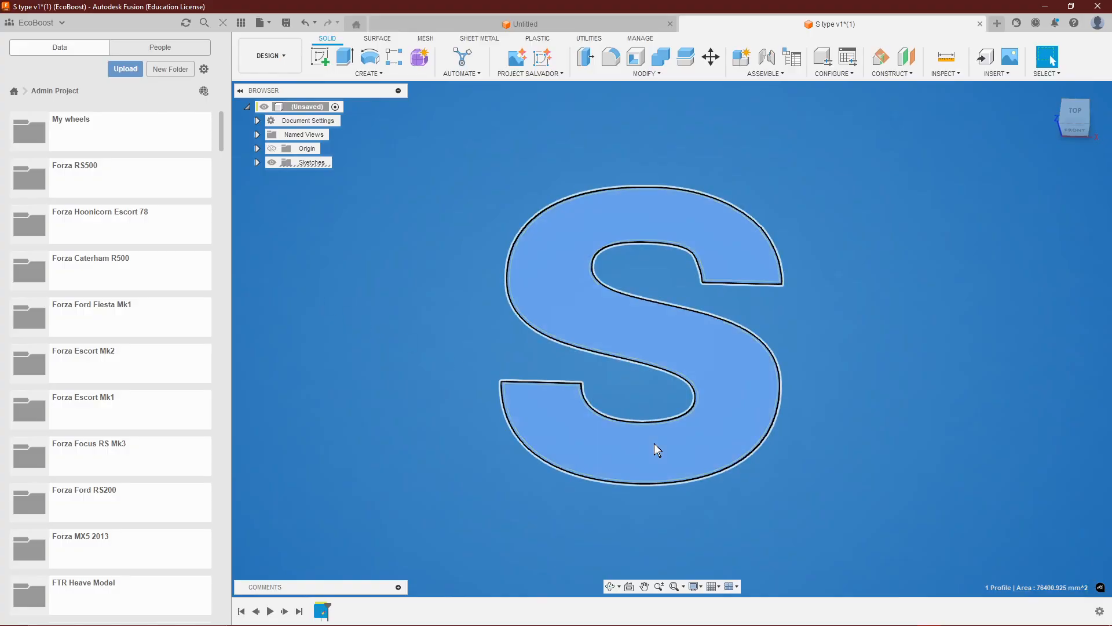
{"action": "key", "text": "e"}
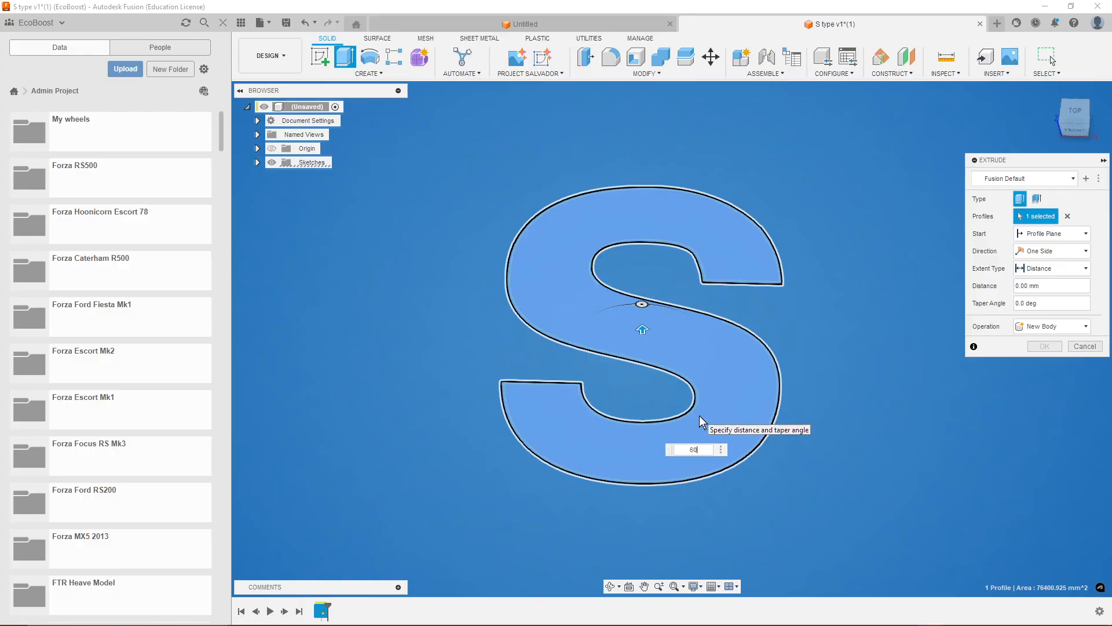
{"action": "left_click", "coordinate": [1038, 200]}
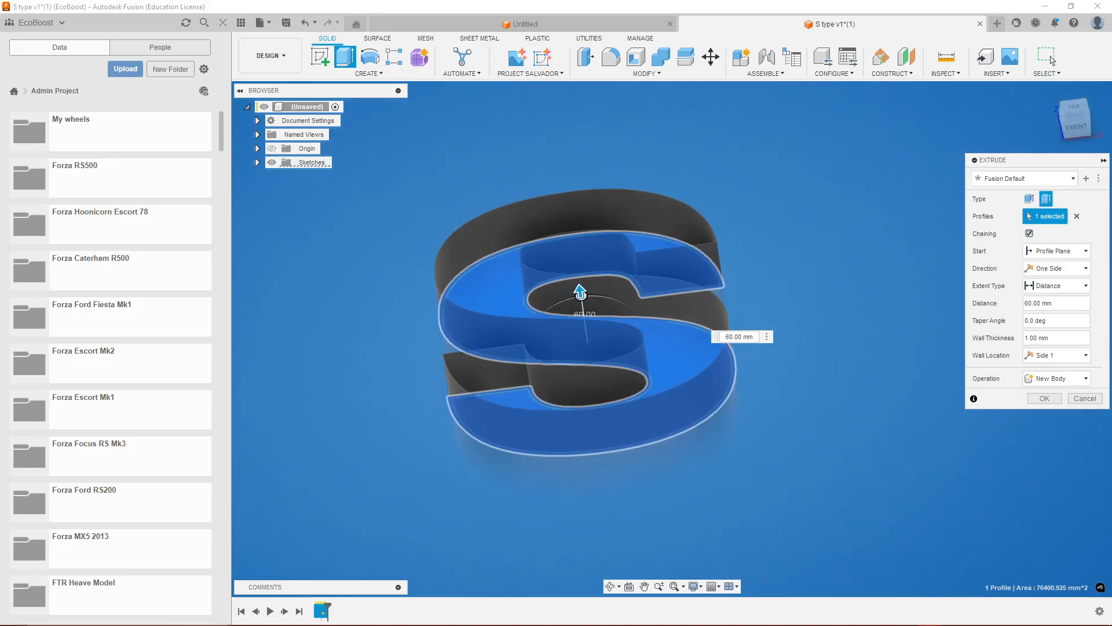
{"action": "key", "text": "BackSpace"}
{"action": "type", "text": "3"}
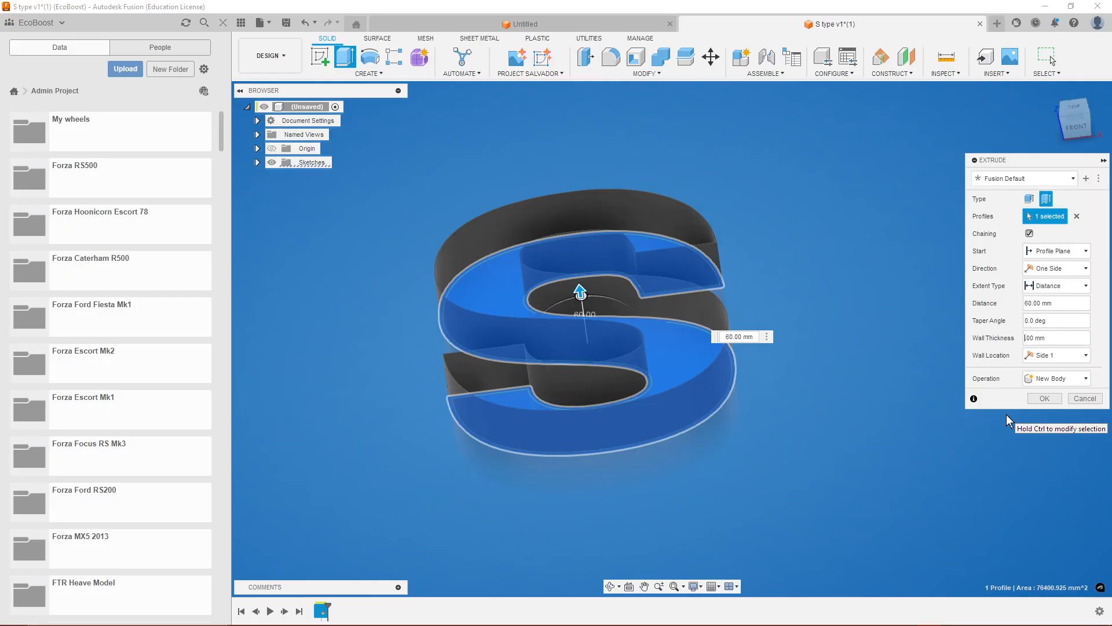
{"action": "left_click", "coordinate": [1044, 399]}
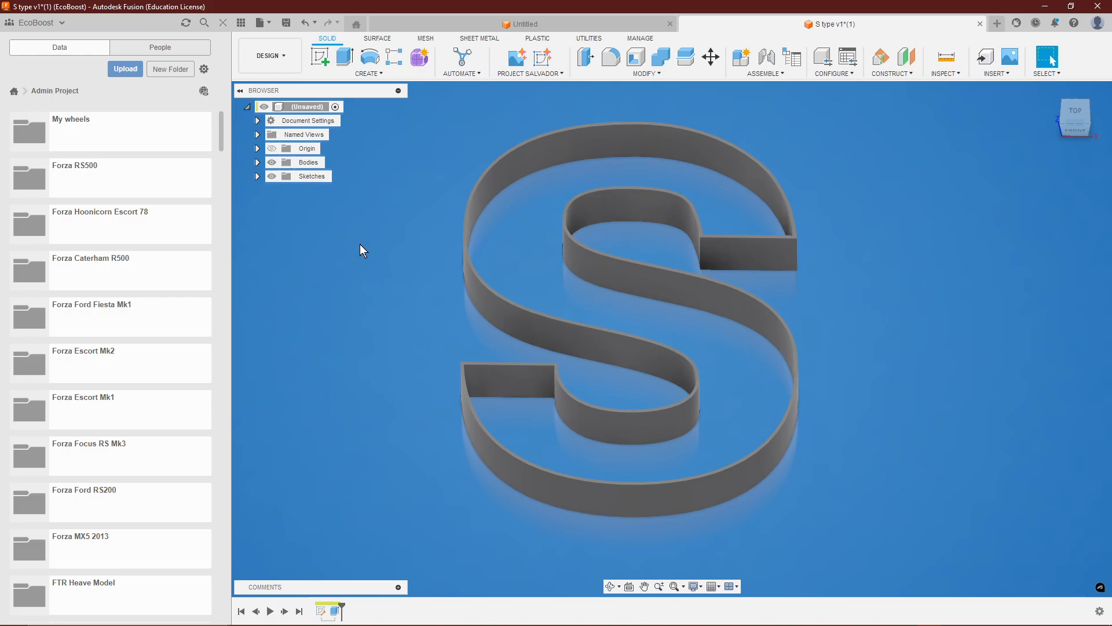
Create a construction plane offset upward from the XY plane, placed freehand near the upper edge of the S wall.
{"action": "left_click", "coordinate": [906, 56]}
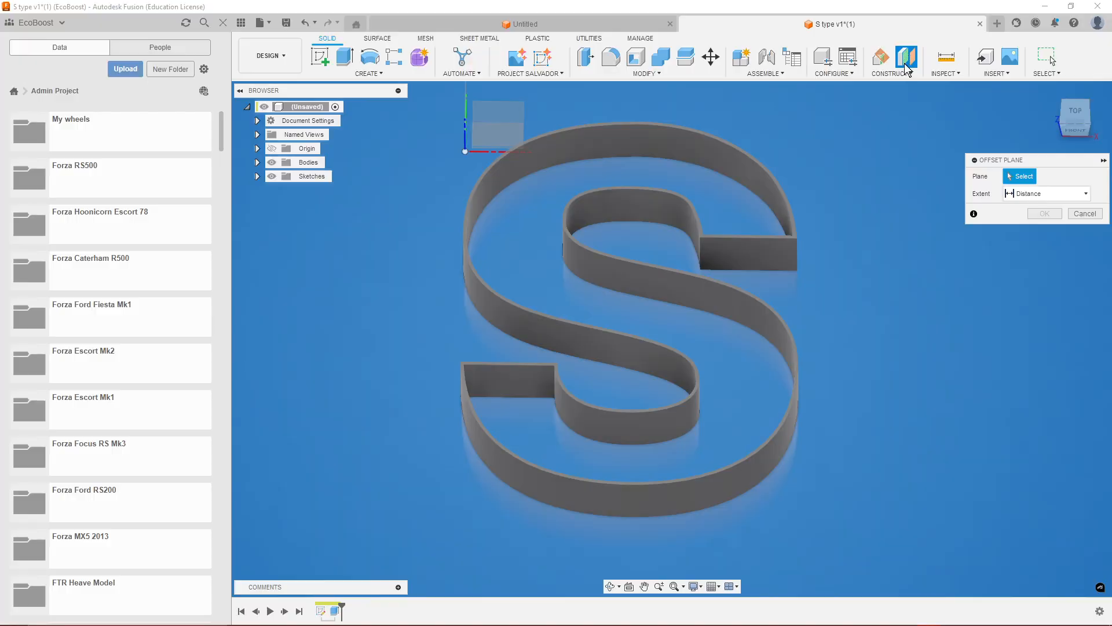
{"action": "middle_click_drag", "start_coordinate": [503, 129], "coordinate": [454, 463], "text": "shift"}
{"action": "left_click", "coordinate": [822, 387]}
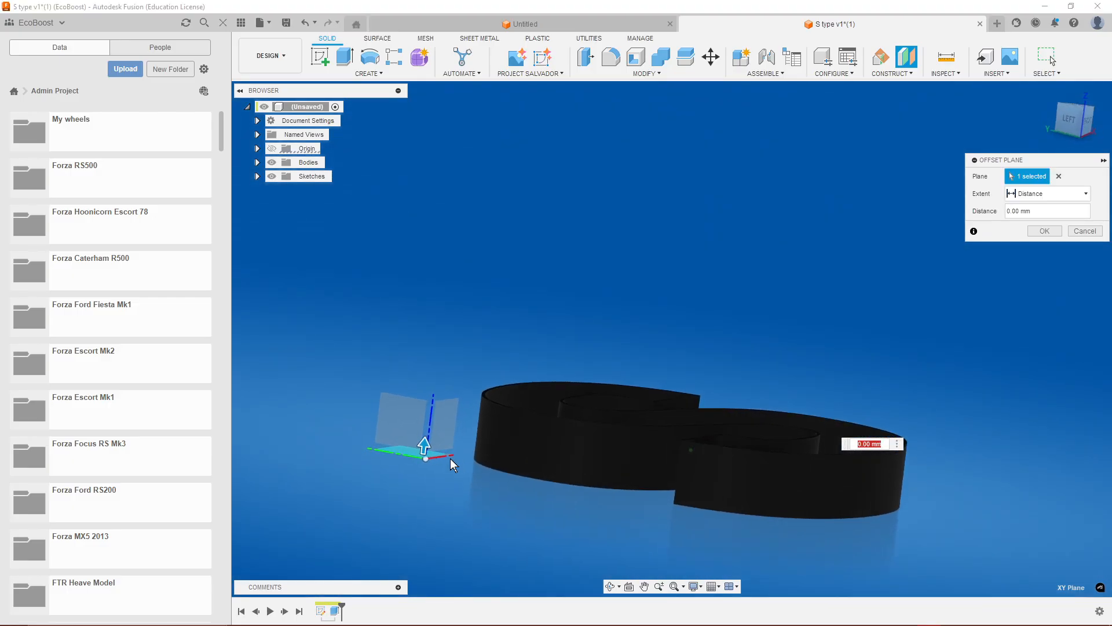
{"action": "left_click_drag", "start_coordinate": [426, 452], "coordinate": [427, 407]}
{"action": "left_click", "coordinate": [1044, 231]}
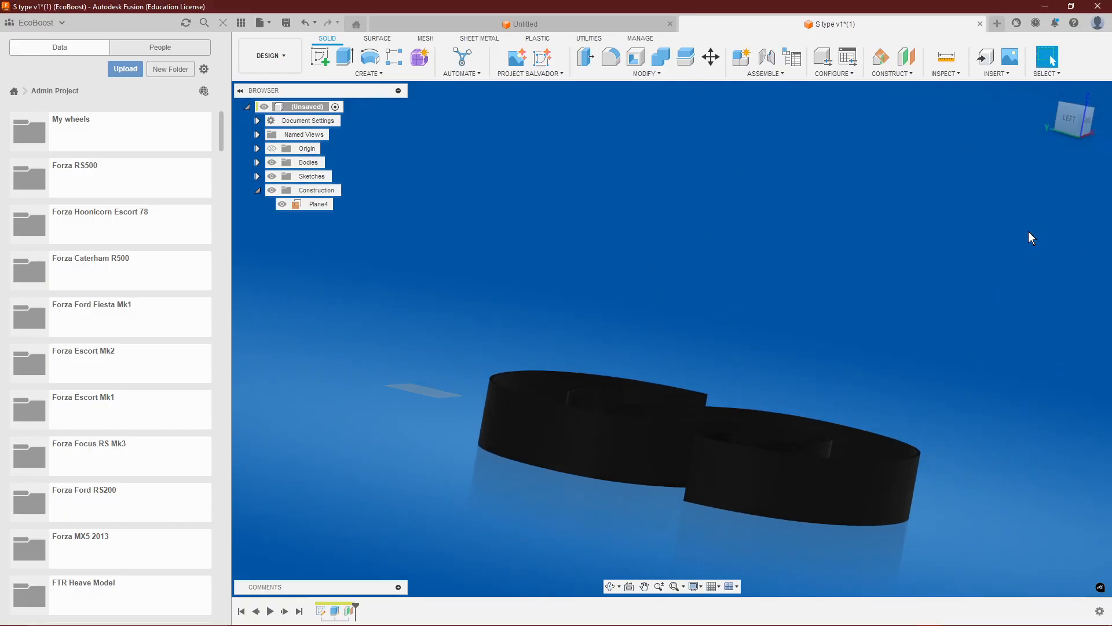
Project the S wall's upper face into a new sketch on the offset plane with the projection link kept, and finish the sketch.
{"action": "key", "text": "F6"}
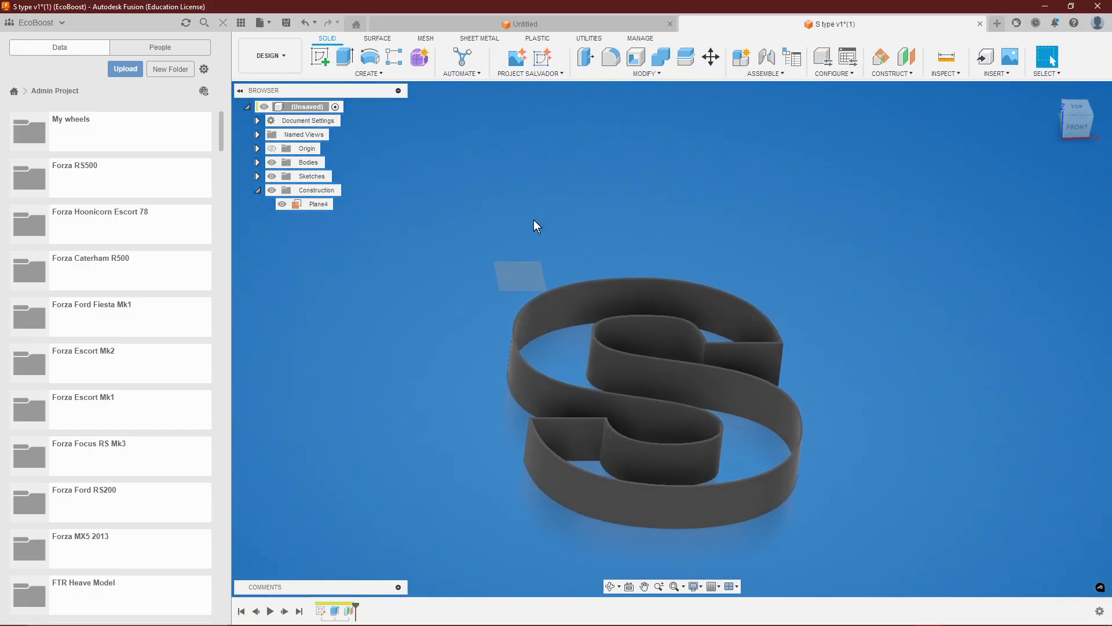
{"action": "right_click", "coordinate": [517, 269]}
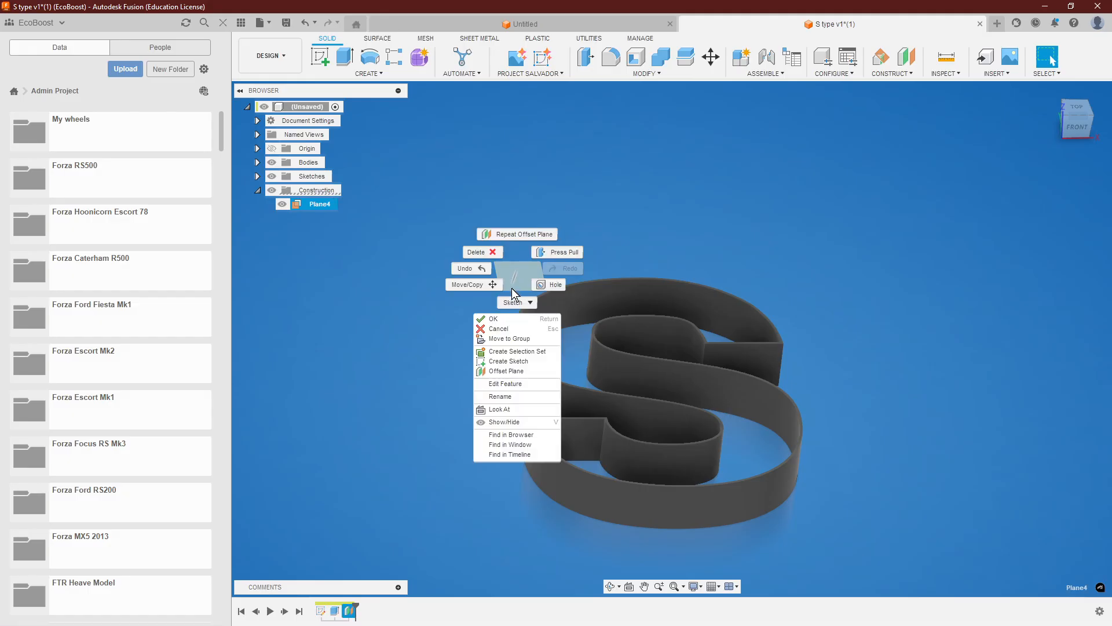
{"action": "left_click", "coordinate": [503, 362]}
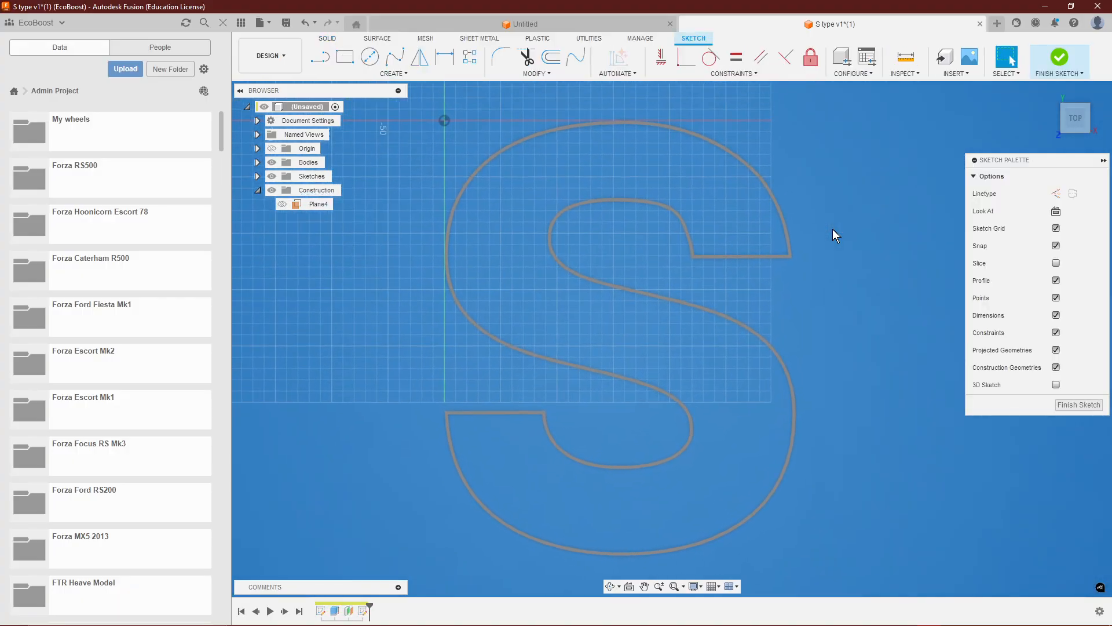
{"action": "scroll", "coordinate": [683, 151], "scroll_direction": "up", "scroll_amount": 3}
{"action": "scroll", "coordinate": [683, 150], "scroll_direction": "up", "scroll_amount": 5}
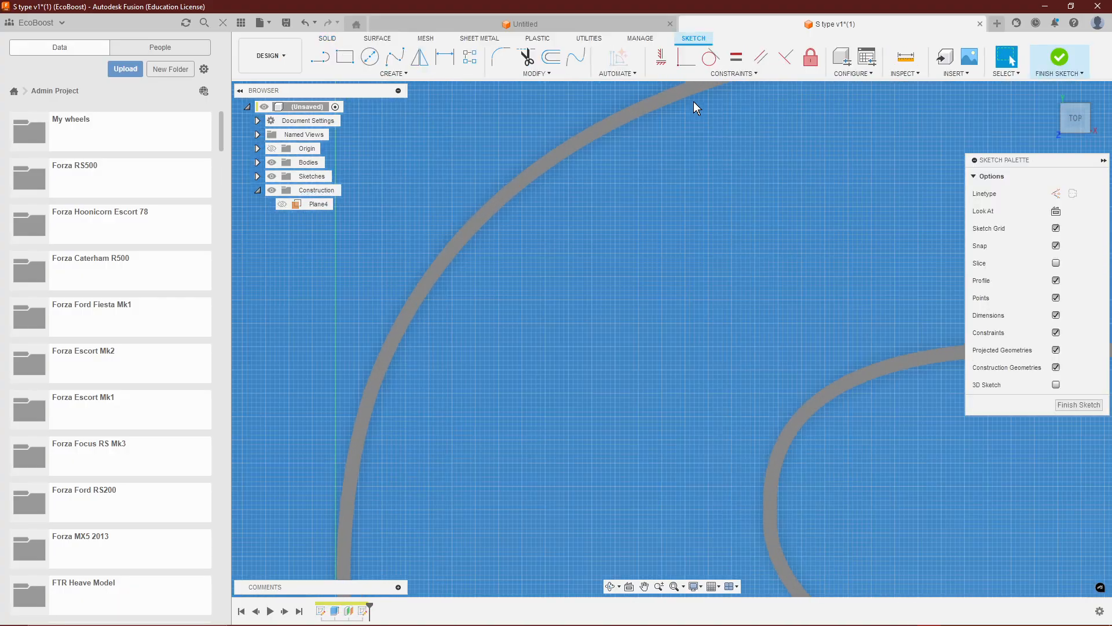
{"action": "left_click", "coordinate": [718, 183]}
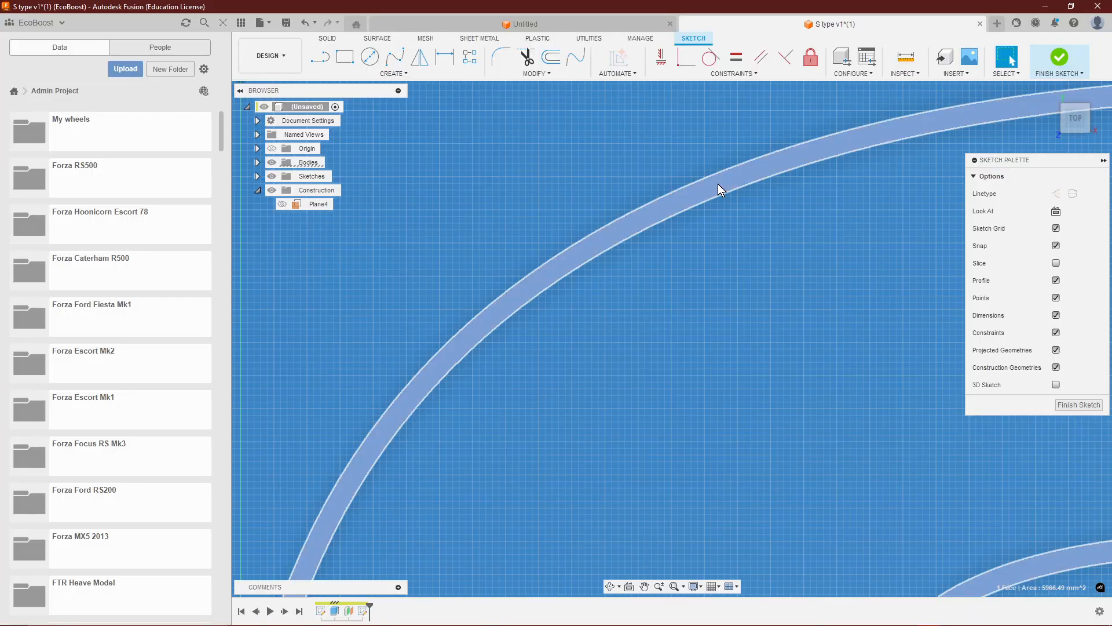
{"action": "scroll", "coordinate": [721, 196], "scroll_direction": "down", "scroll_amount": 10}
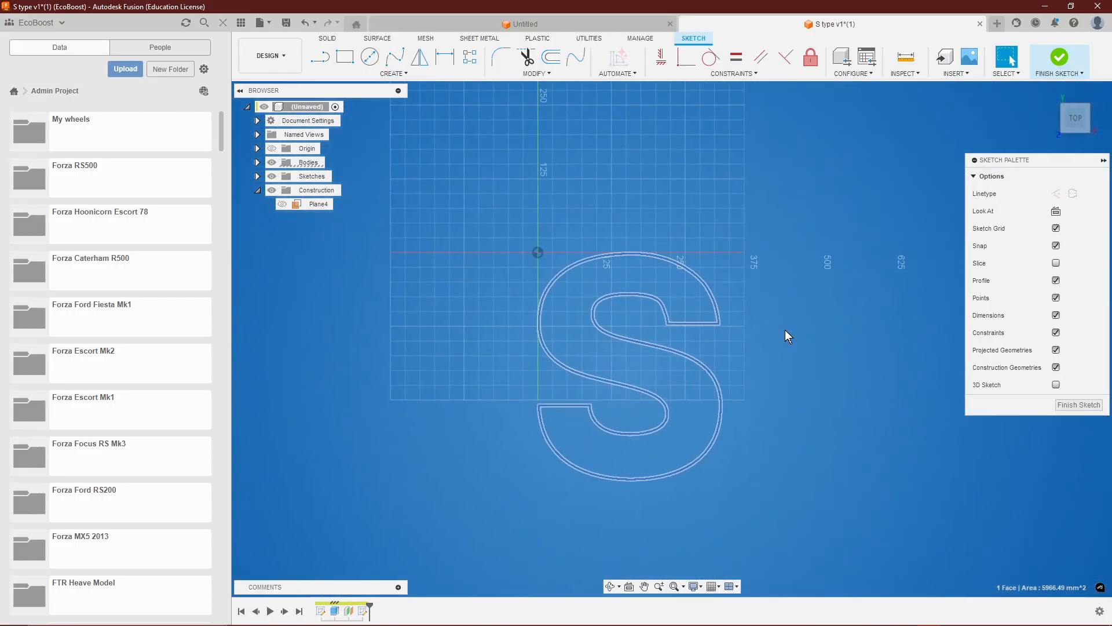
{"action": "type", "text": "s"}
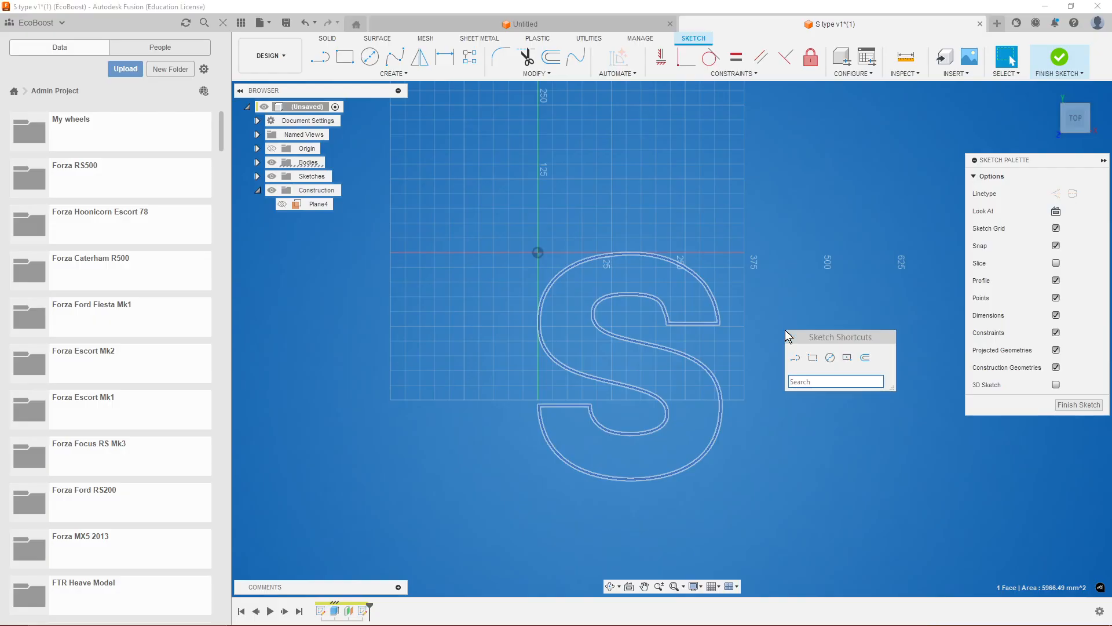
{"action": "type", "text": "pro"}
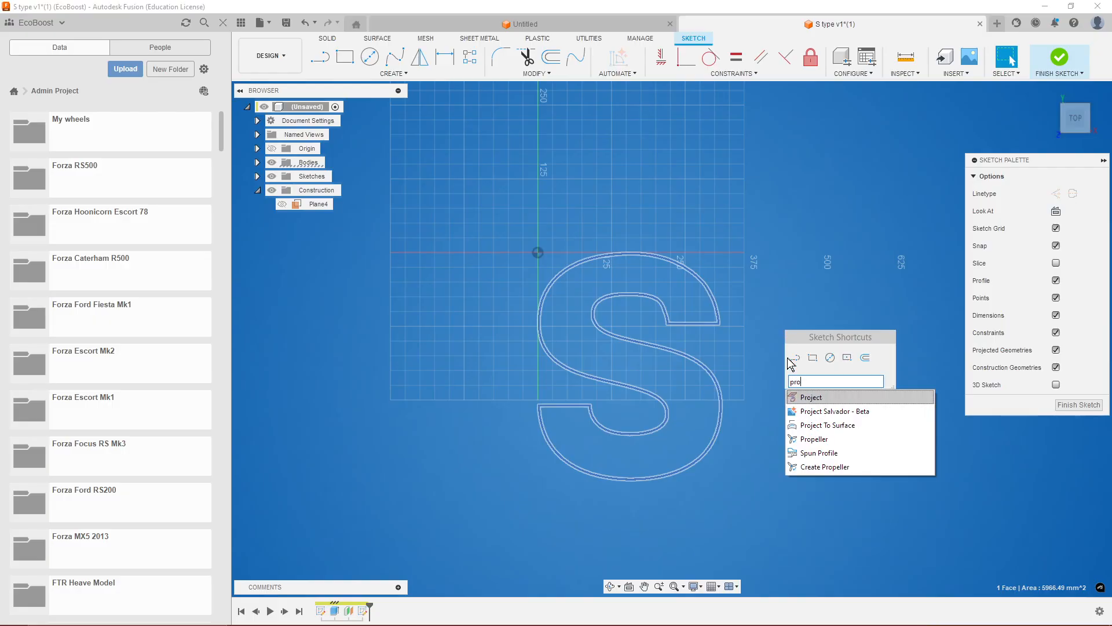
{"action": "left_click", "coordinate": [810, 397]}
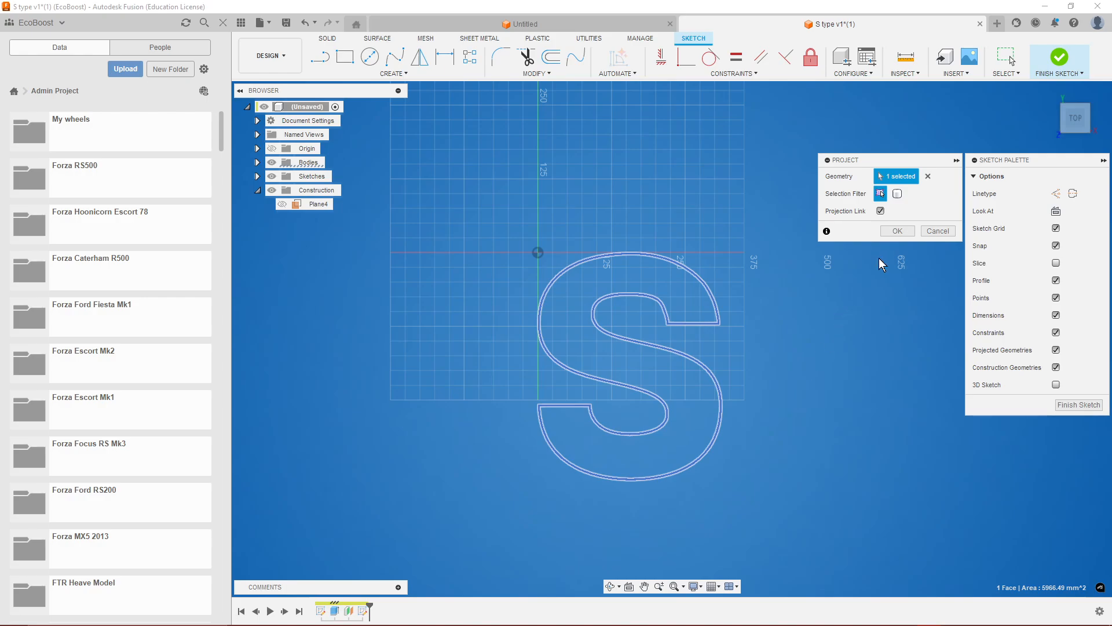
{"action": "left_click", "coordinate": [897, 231]}
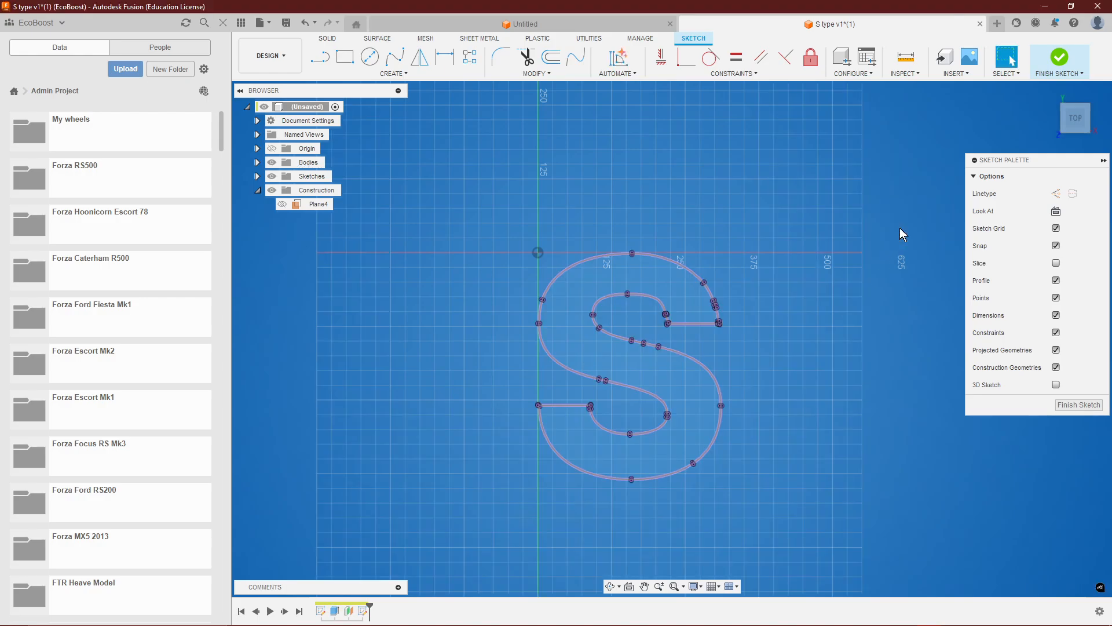
{"action": "left_click", "coordinate": [1068, 405]}
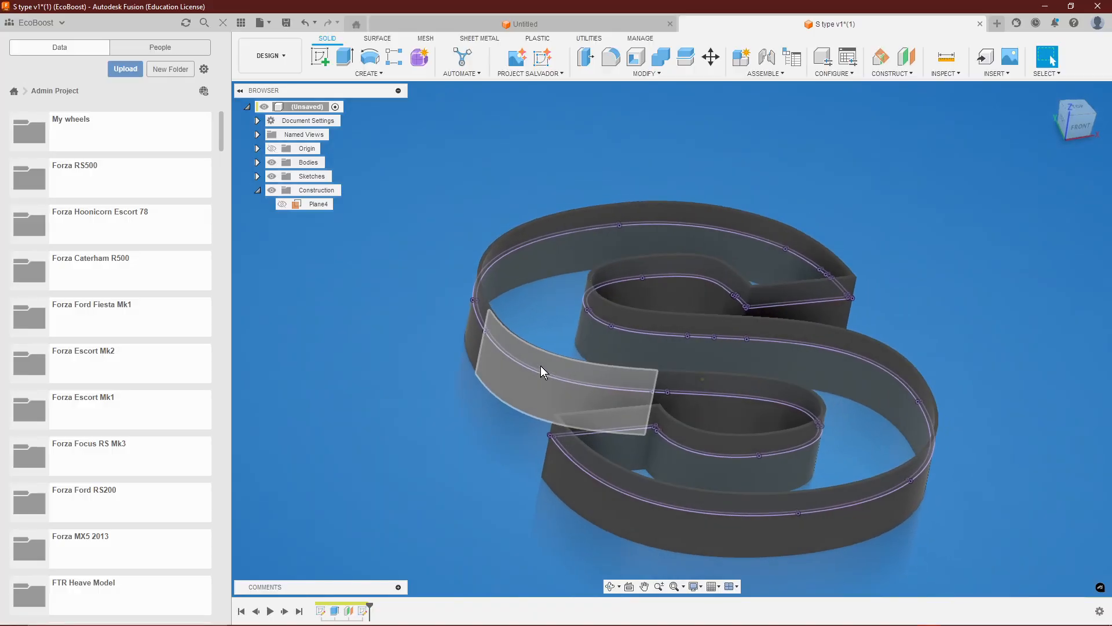
Thin-extrude the projected inner S profile 3 mm with a 3 mm wall thickness on Side 1, joined to the S wall.
{"action": "scroll", "coordinate": [954, 373], "scroll_direction": "up", "scroll_amount": 2}
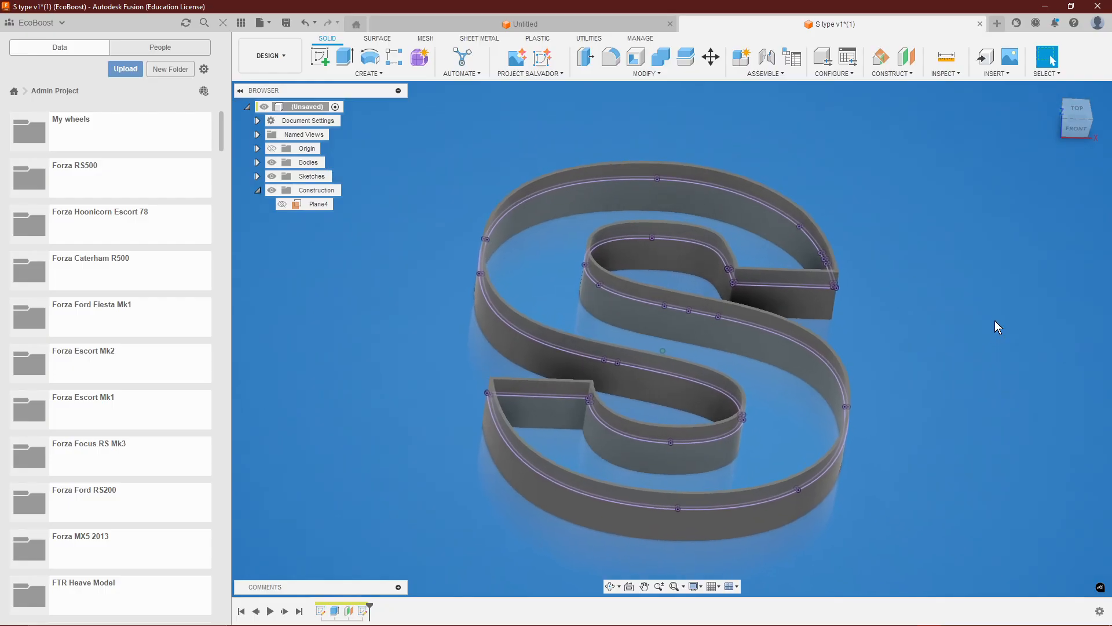
{"action": "left_click", "coordinate": [524, 240]}
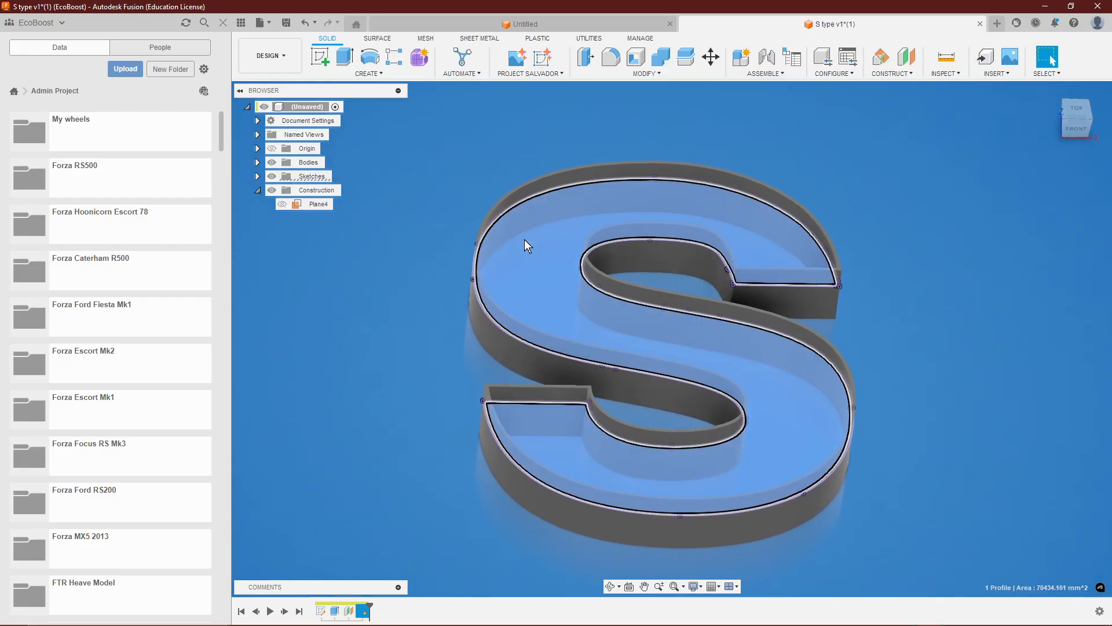
{"action": "right_click", "coordinate": [524, 240]}
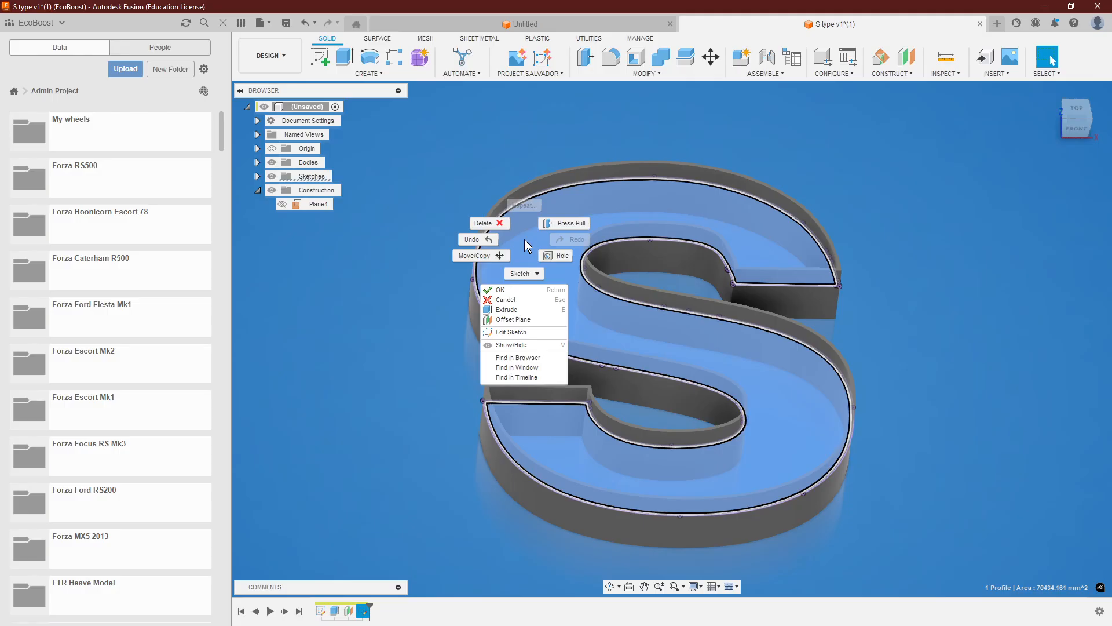
{"action": "left_click", "coordinate": [513, 309]}
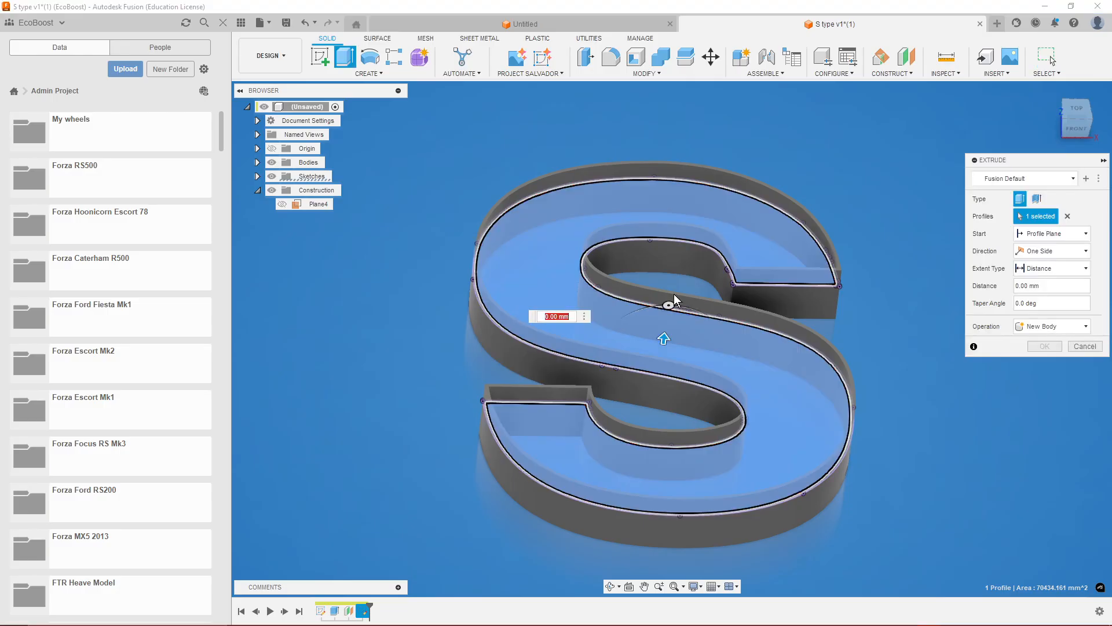
{"action": "left_click", "coordinate": [1037, 199]}
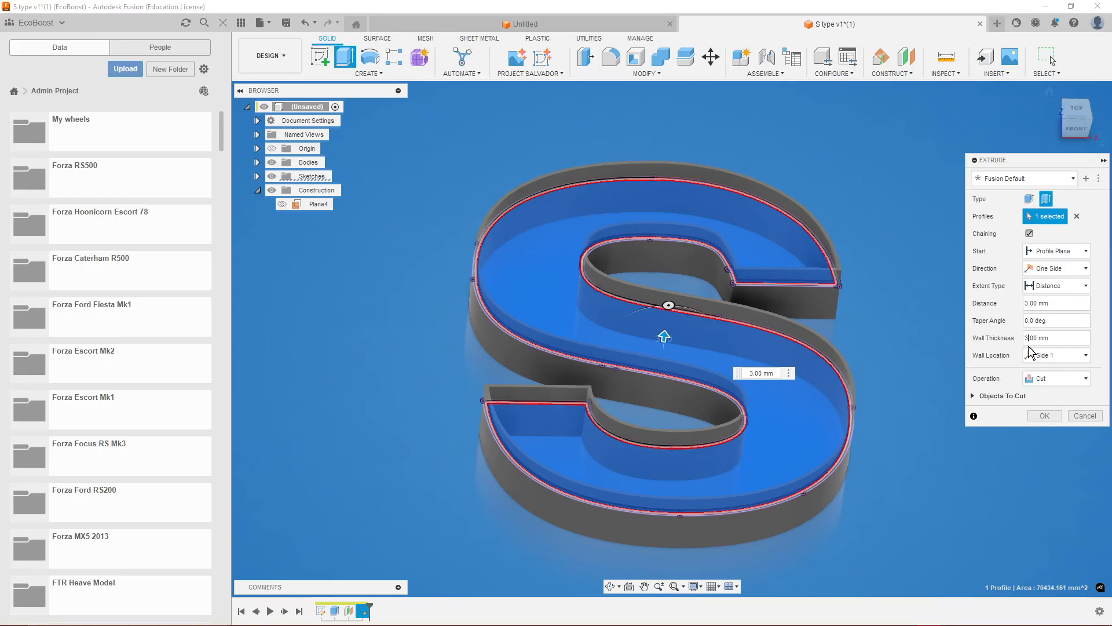
{"action": "left_click", "coordinate": [1041, 378]}
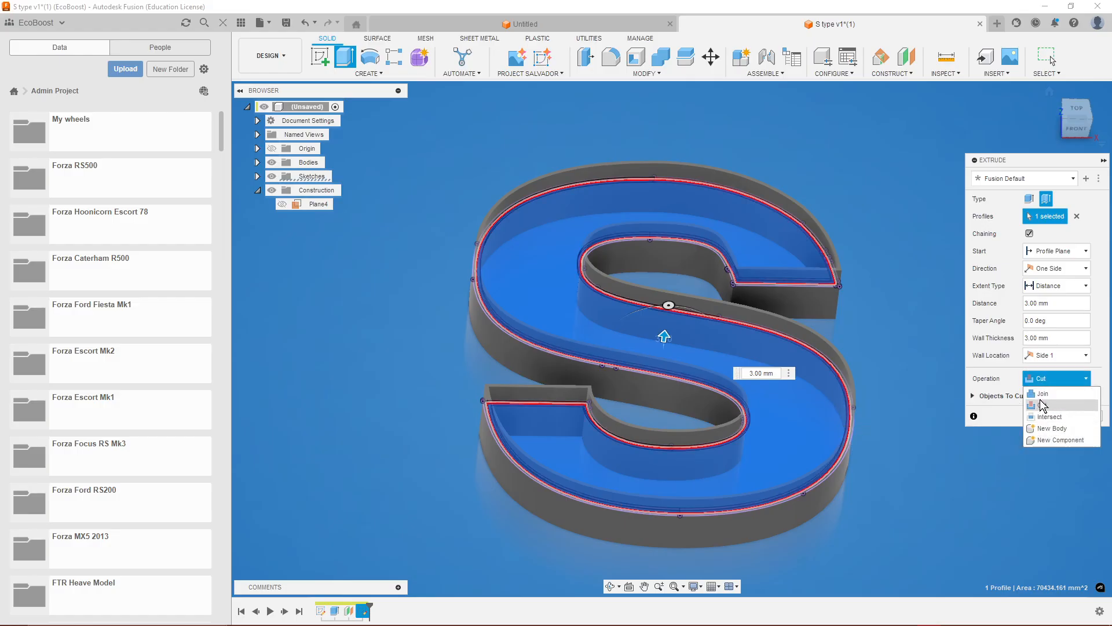
{"action": "left_click", "coordinate": [1040, 404]}
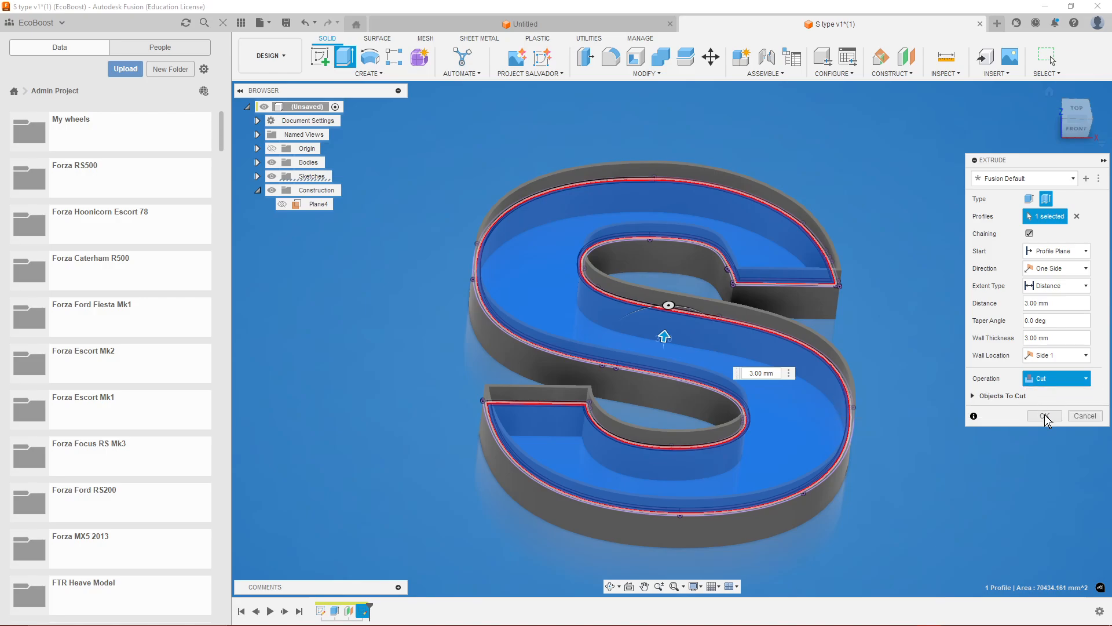
{"action": "left_click", "coordinate": [1044, 416]}
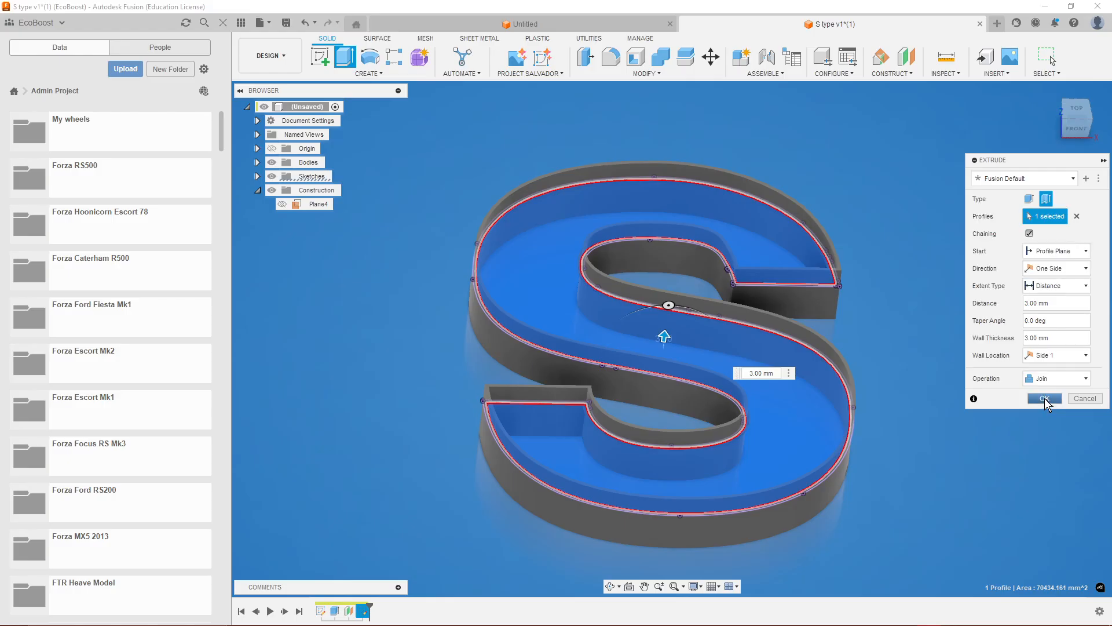
{"action": "left_click", "coordinate": [1044, 398]}
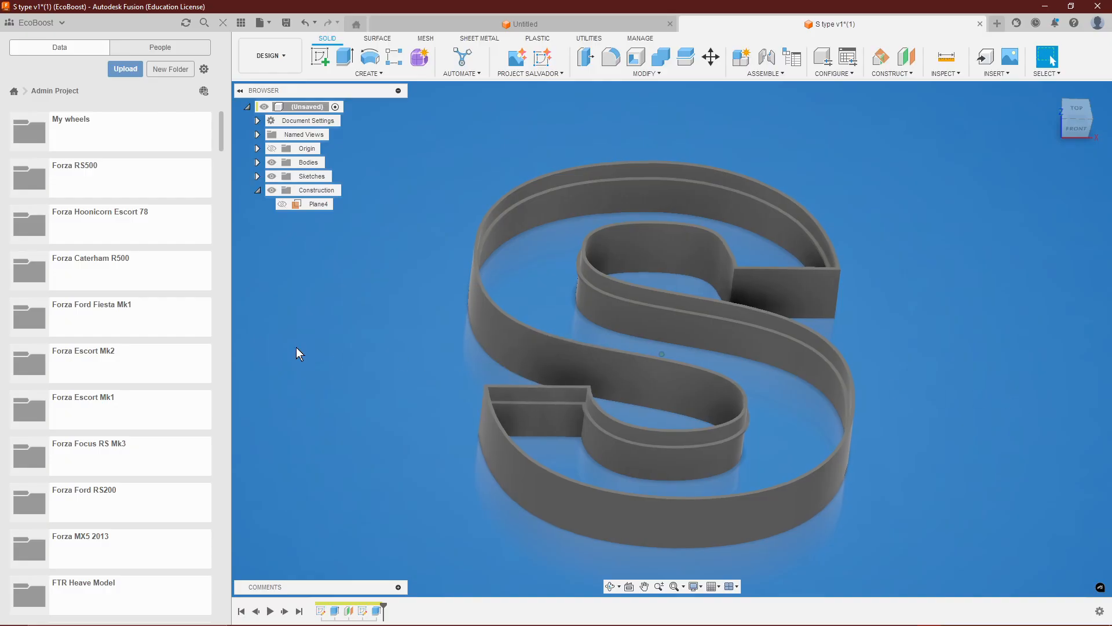